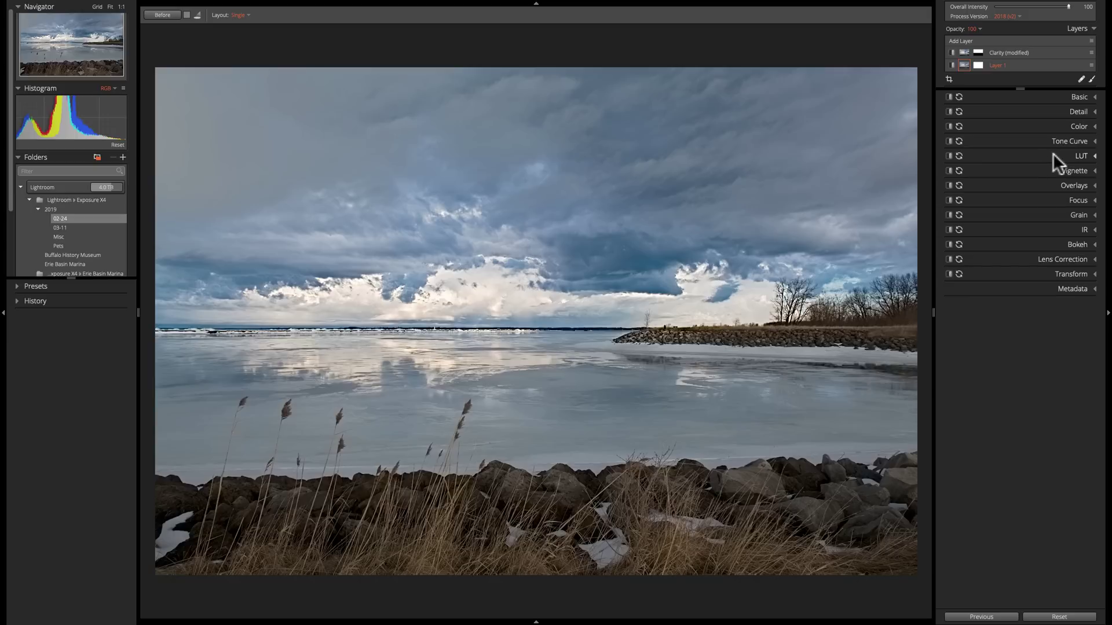
# Preview the Golden Hour LUT on the lake photo from the LUT dropdown, keeping None applied
pyautogui.click(1032, 103)
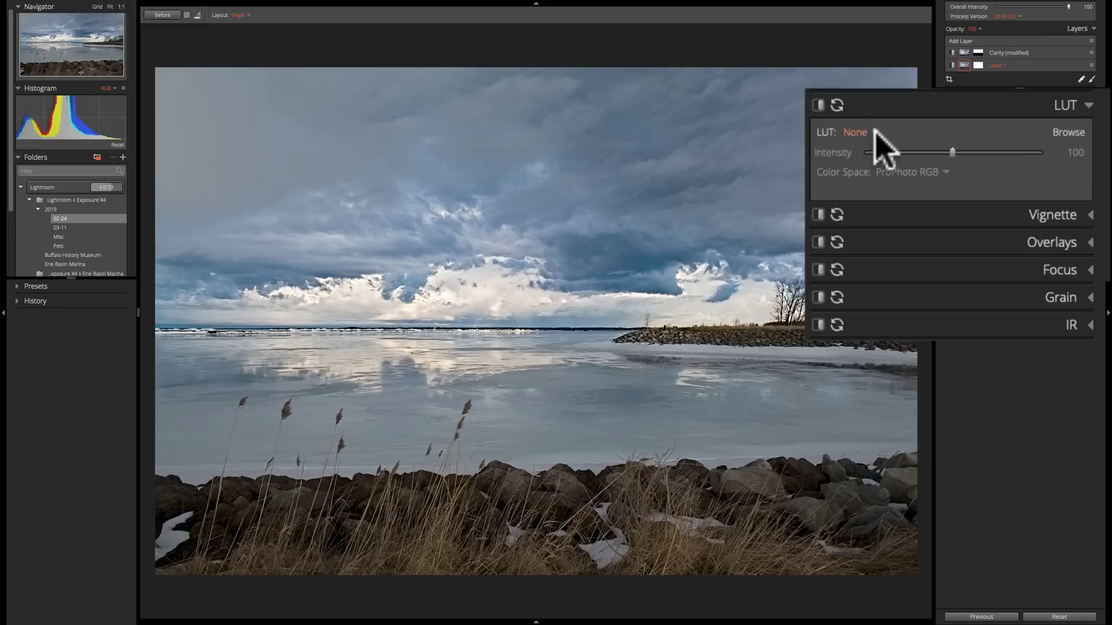
pyautogui.click(875, 132)
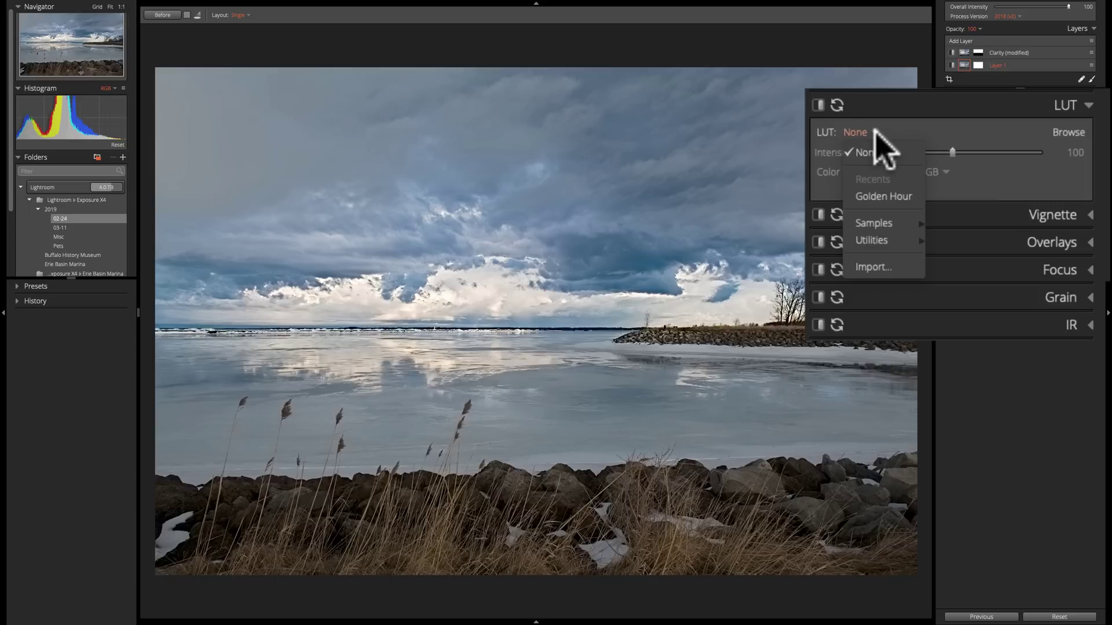
pyautogui.click(876, 196)
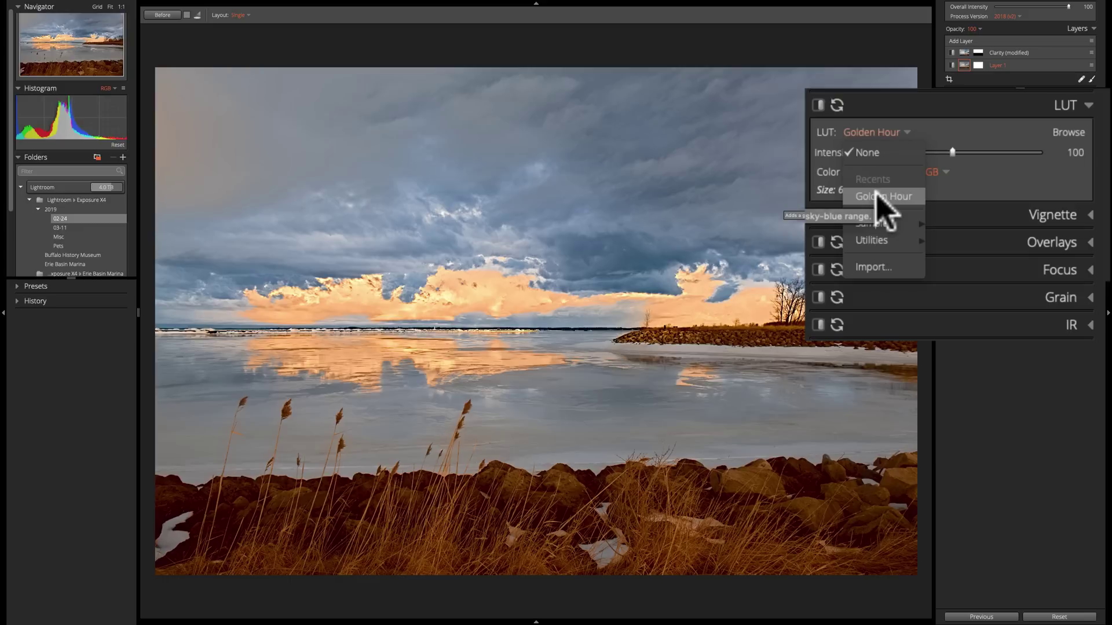
pyautogui.moveTo(889, 227)
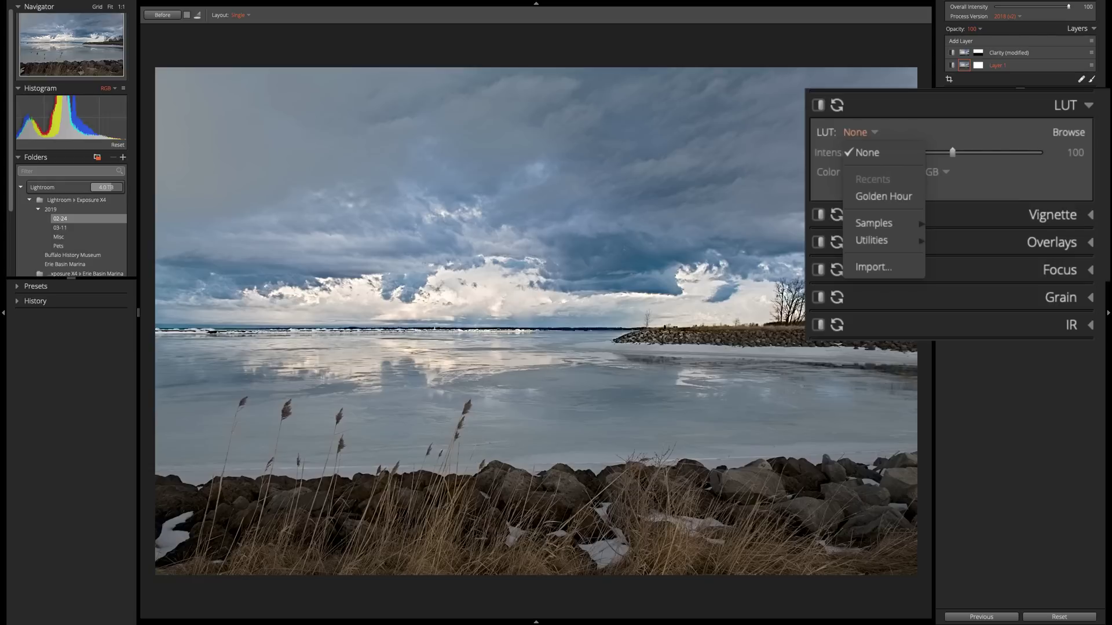
# Open the Browse LUTs dialog, then move it up and enlarge it for bigger previews
pyautogui.click(956, 118)
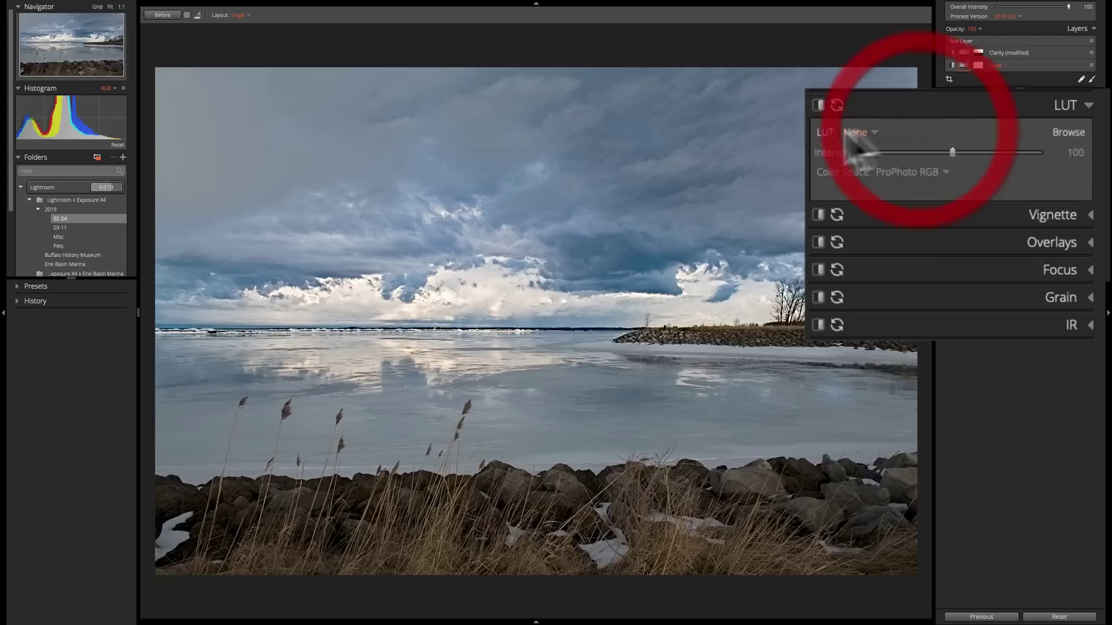
pyautogui.click(1067, 134)
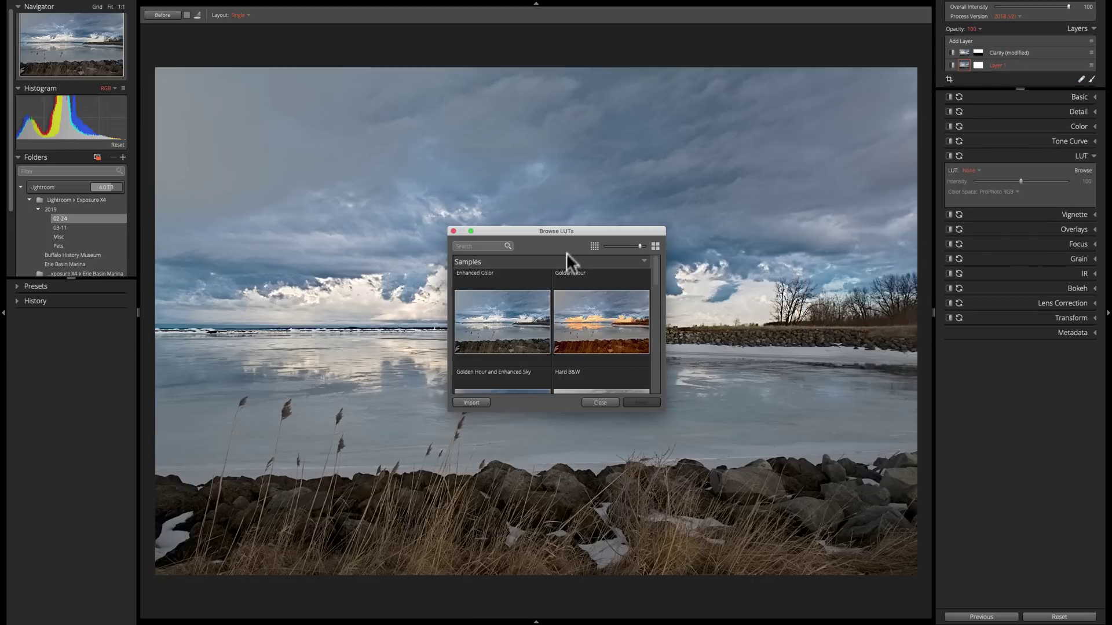
pyautogui.moveTo(558, 228); pyautogui.dragTo(518, 86)
pyautogui.moveTo(625, 265); pyautogui.dragTo(799, 388)
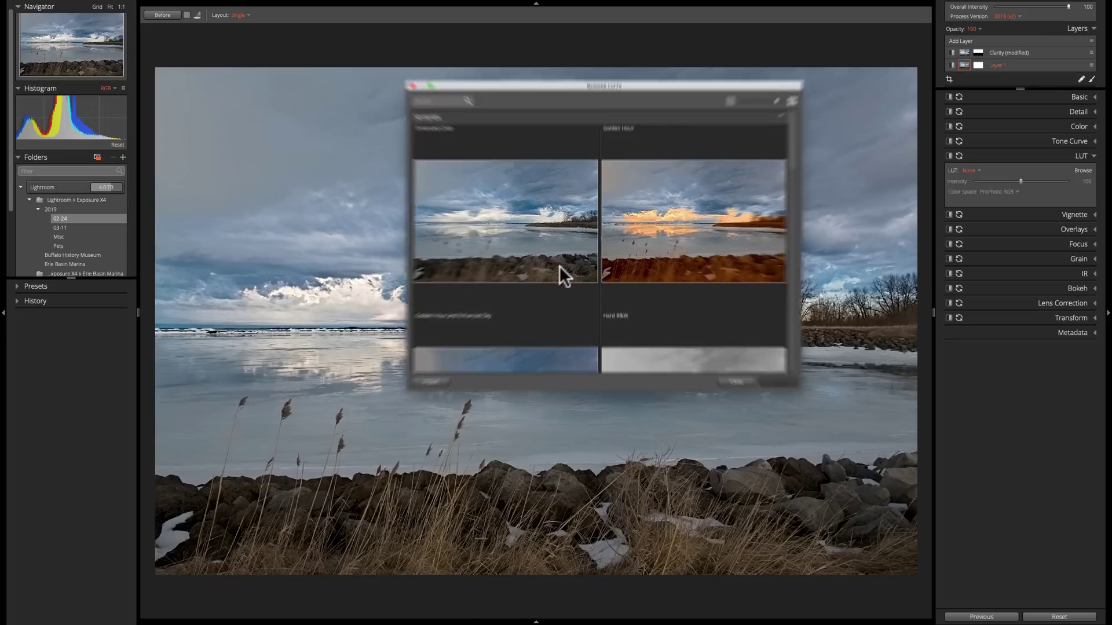
# Pick the Golden Hour and Enhanced Sky LUT in the browser grid and apply it
pyautogui.scroll(-5, 524, 376)
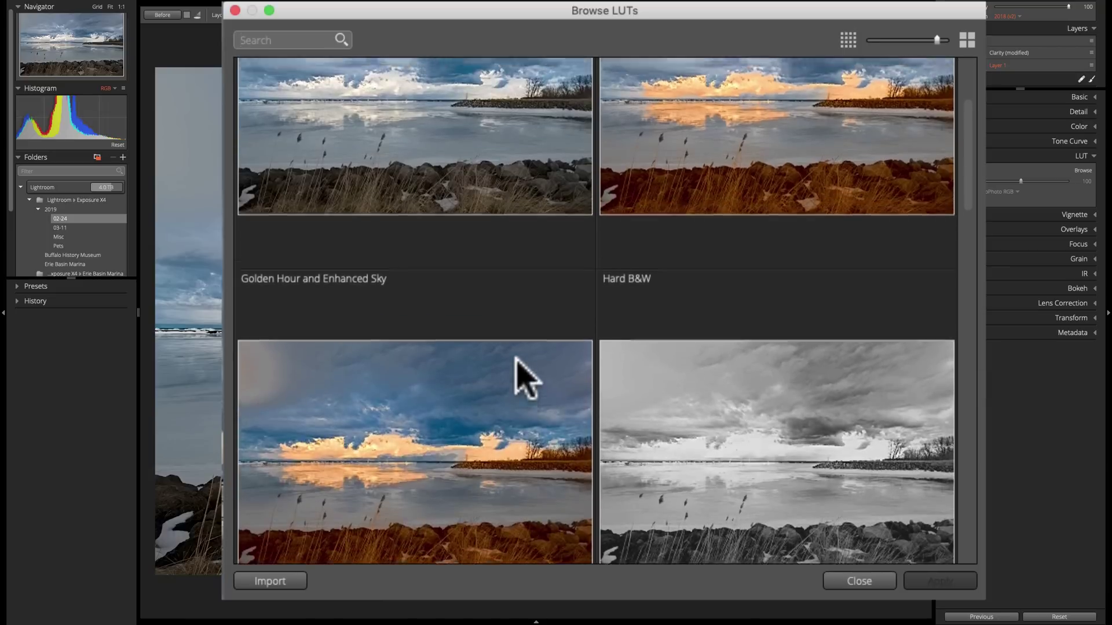
pyautogui.scroll(5, 524, 376)
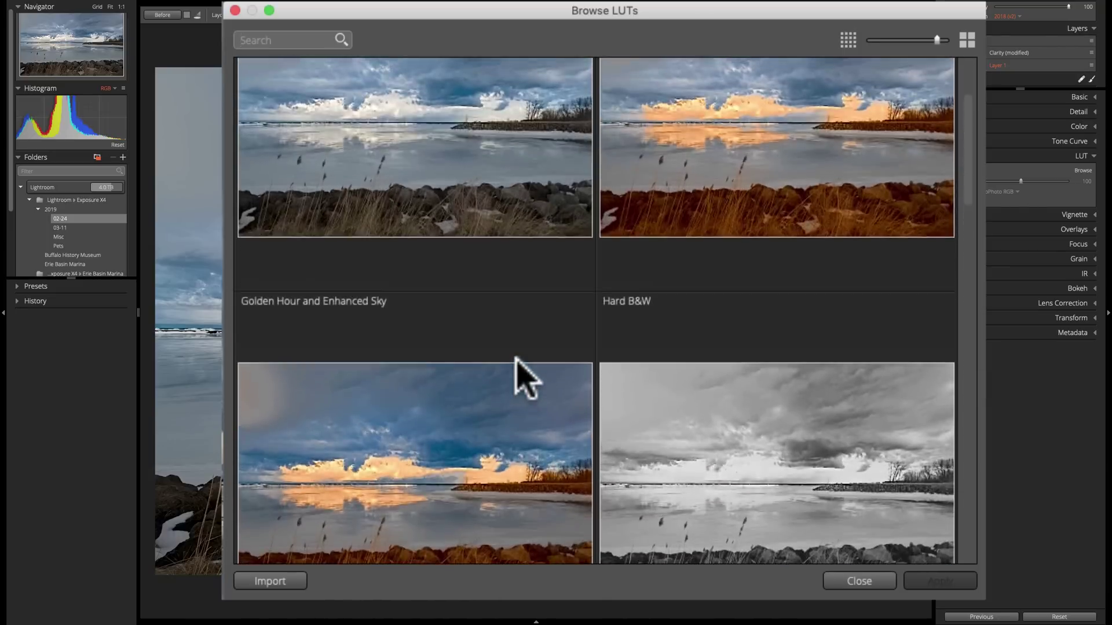
pyautogui.scroll(-5, 521, 374)
pyautogui.scroll(5, 521, 373)
pyautogui.scroll(-3, 591, 280)
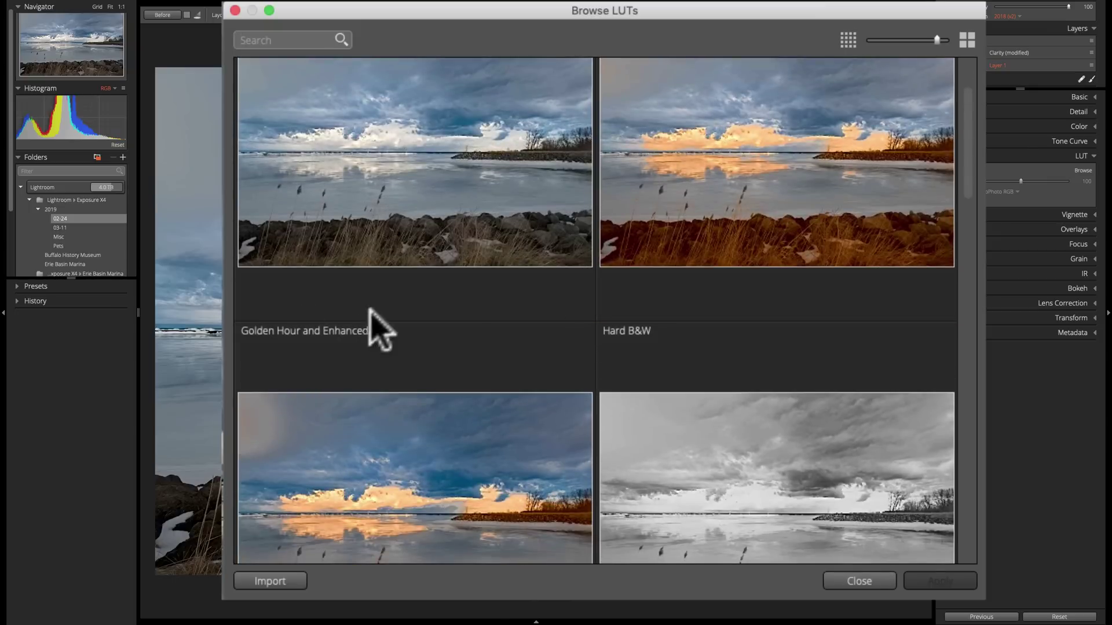
pyautogui.scroll(-1, 385, 330)
pyautogui.scroll(-4, 405, 284)
pyautogui.click(433, 274)
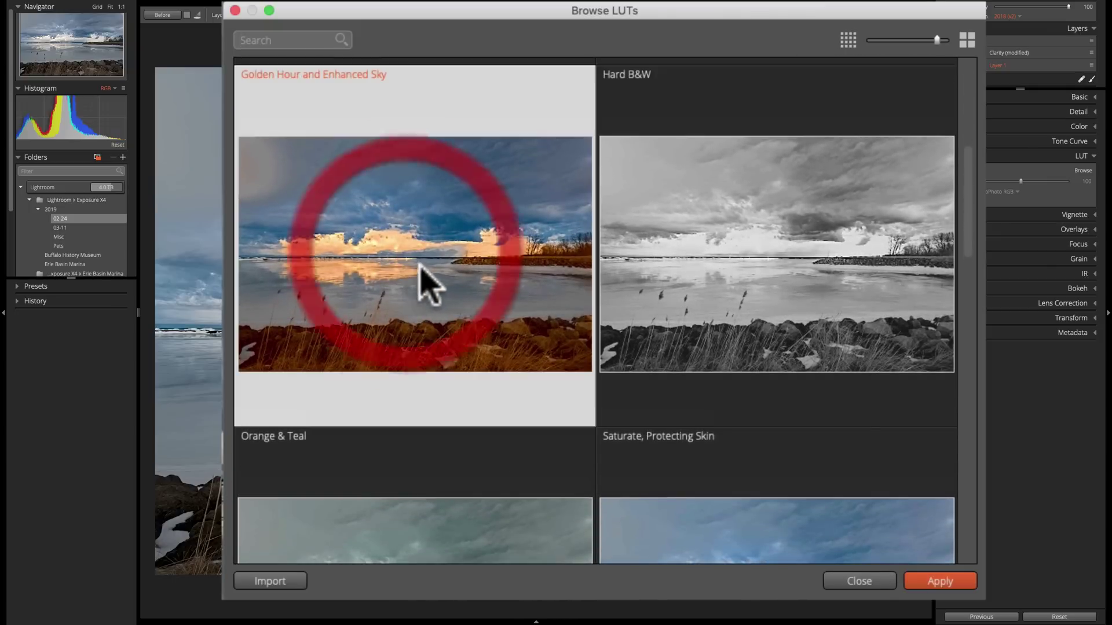
pyautogui.click(943, 582)
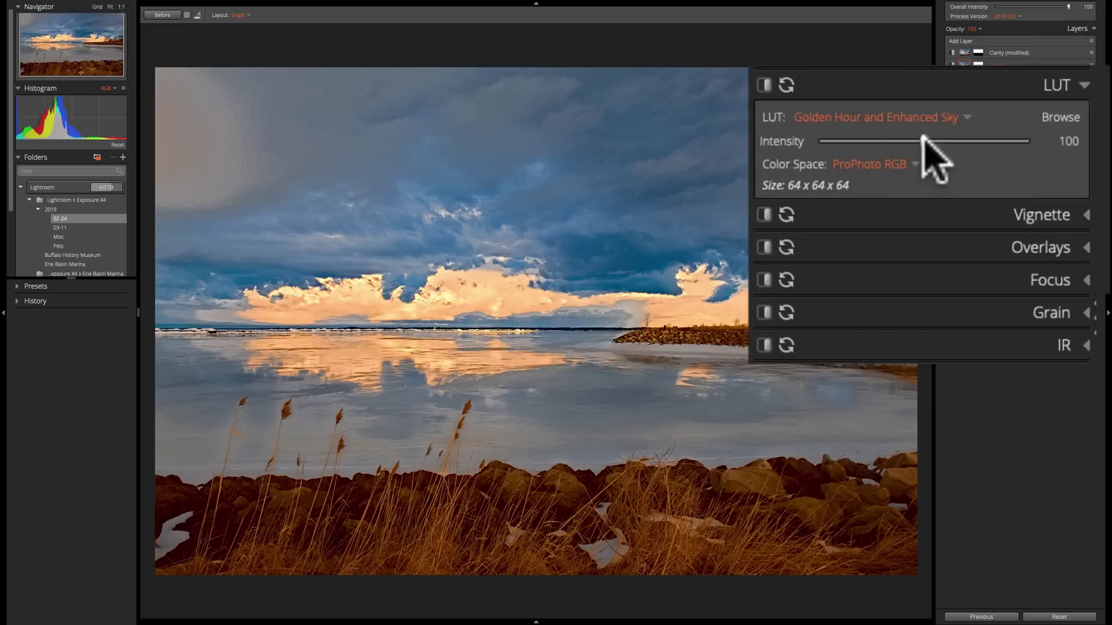
# Lower LUT Intensity to 33, then switch the LUT off and on twice to compare
pyautogui.moveTo(917, 140)
pyautogui.mouseDown()
pyautogui.moveTo(843, 140)
pyautogui.moveTo(855, 140)
pyautogui.mouseUp()
pyautogui.click(764, 85)
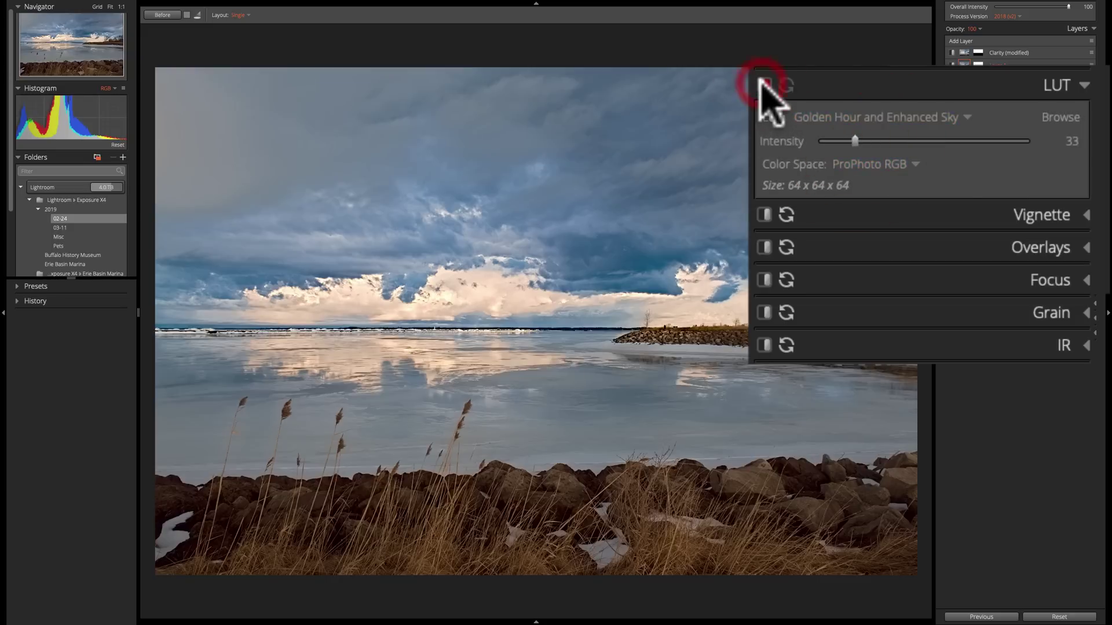
pyautogui.click(764, 85)
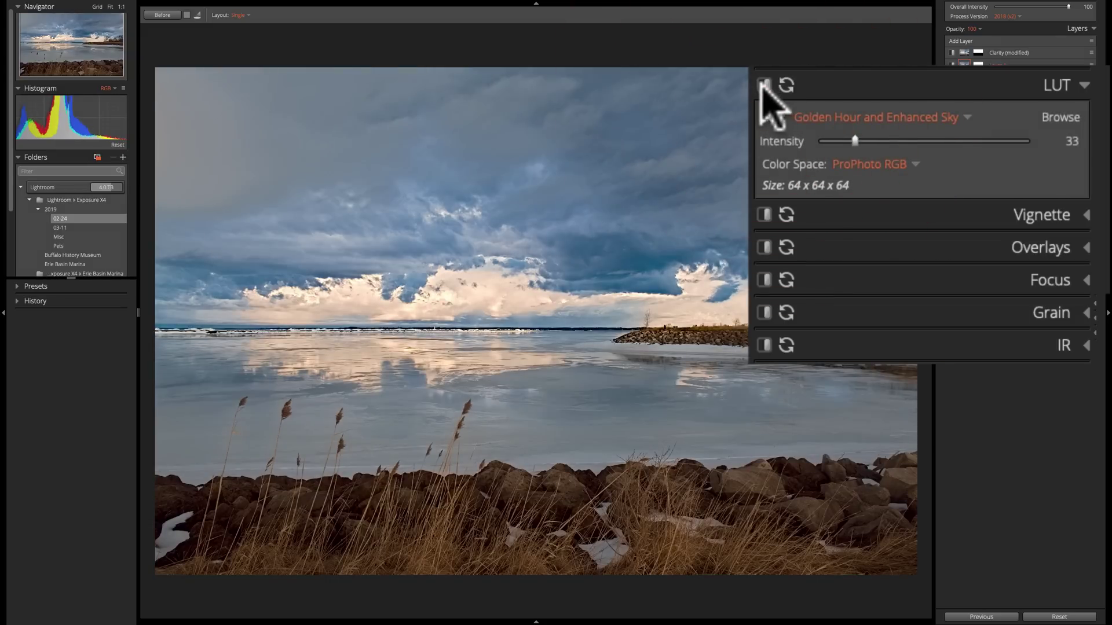
pyautogui.click(761, 85)
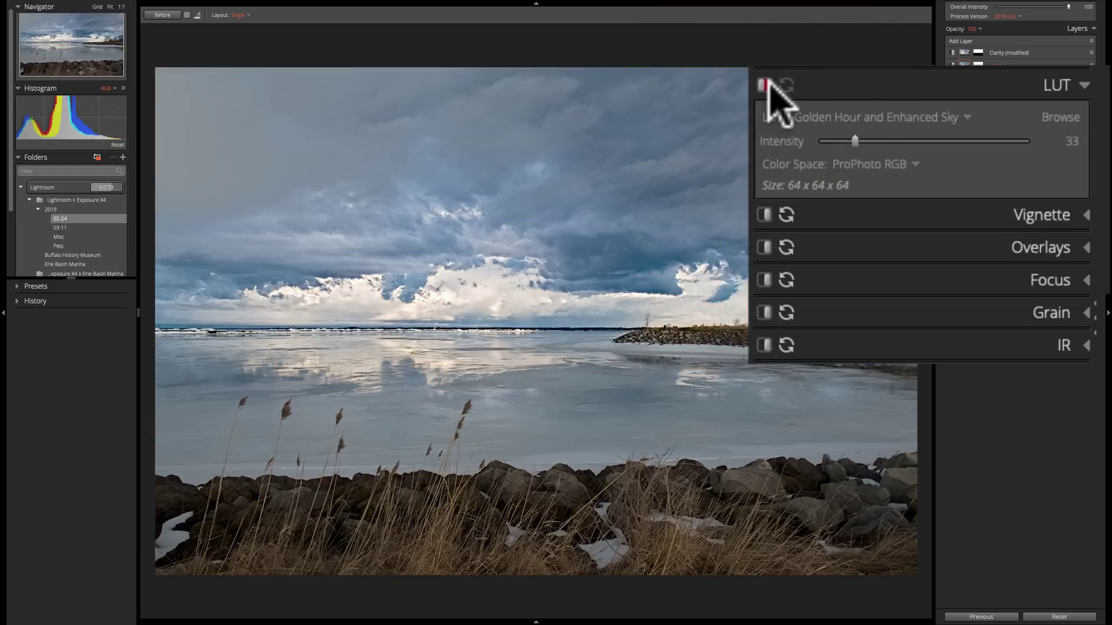
pyautogui.click(765, 85)
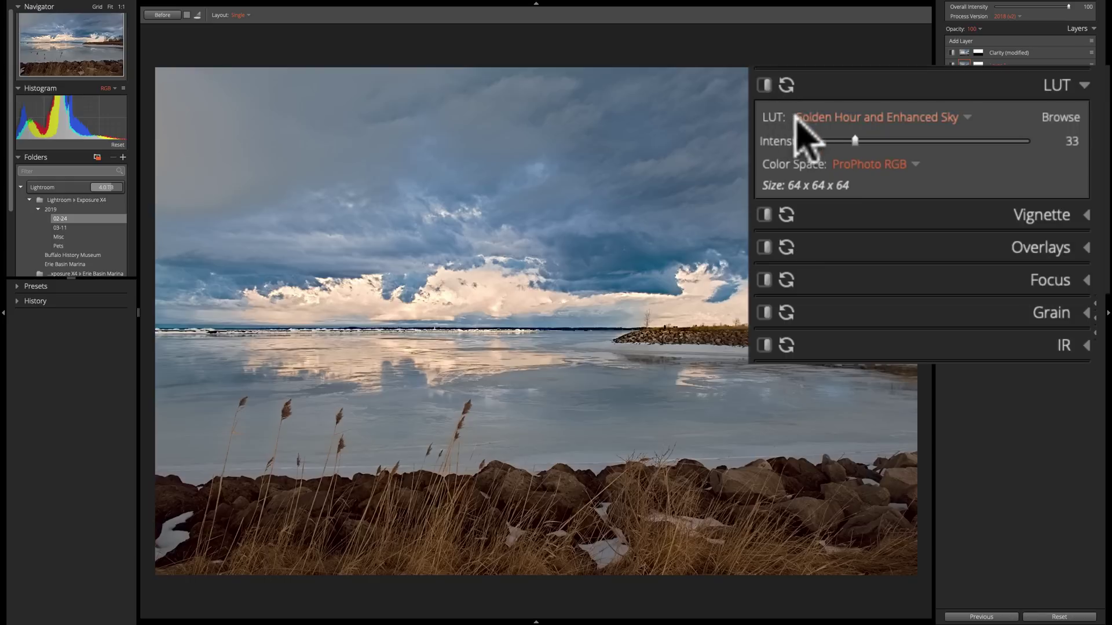
# Choose Import... from the LUT dropdown to bring up the Desktop file browser
pyautogui.click(958, 116)
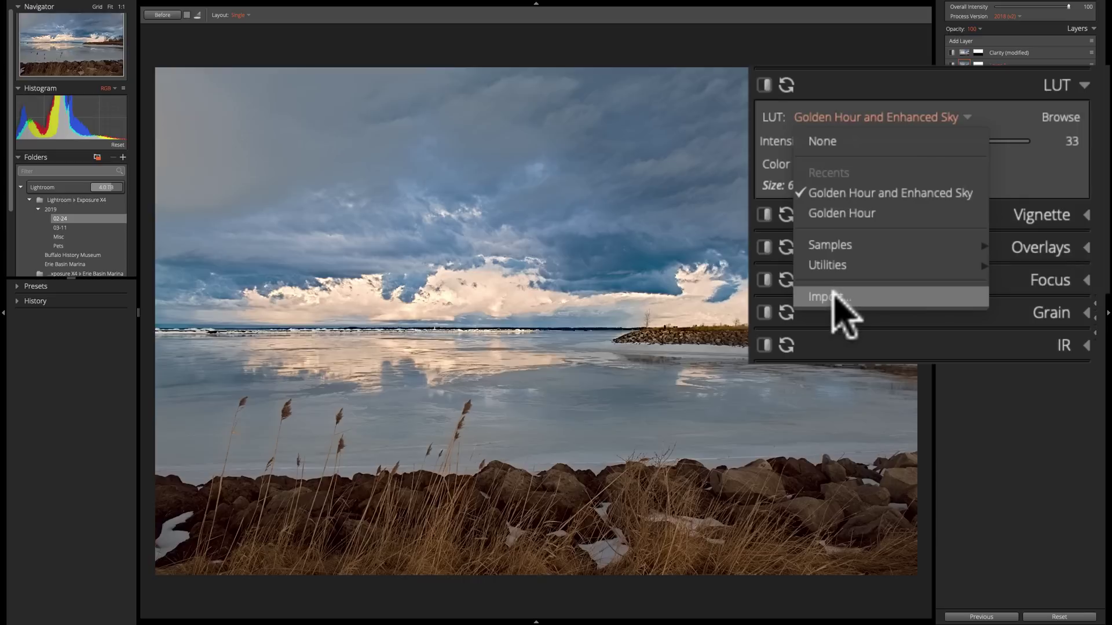
pyautogui.click(831, 296)
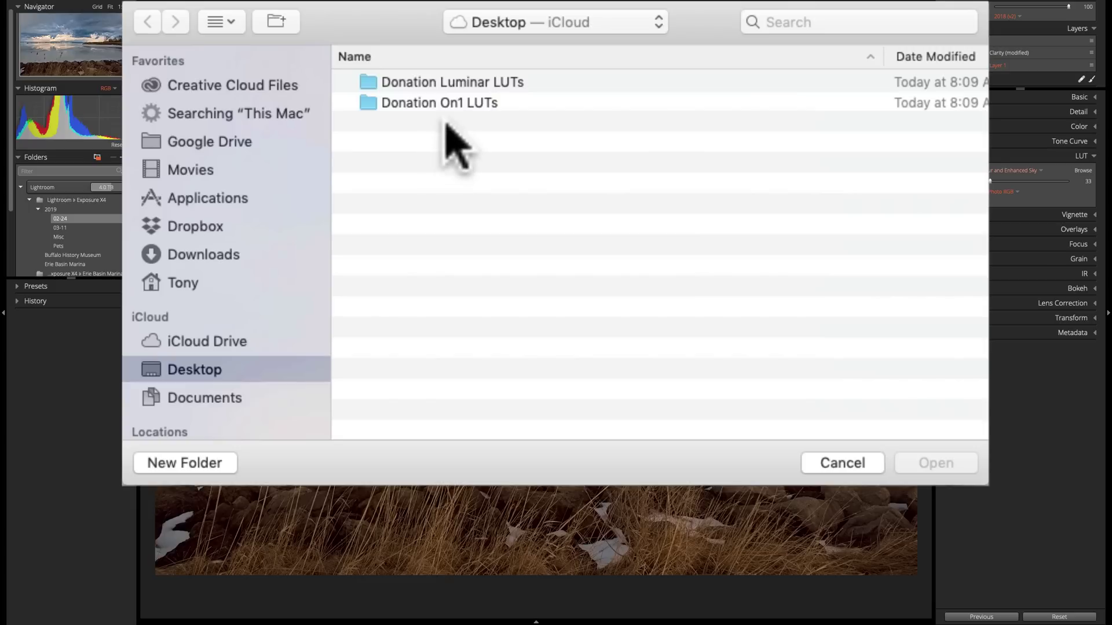
# Open every .CUBE file from B&W - Cool through Wheat in the Donation Luminar LUTs folder
pyautogui.doubleClick(471, 82)
pyautogui.scroll(-5, 452, 144)
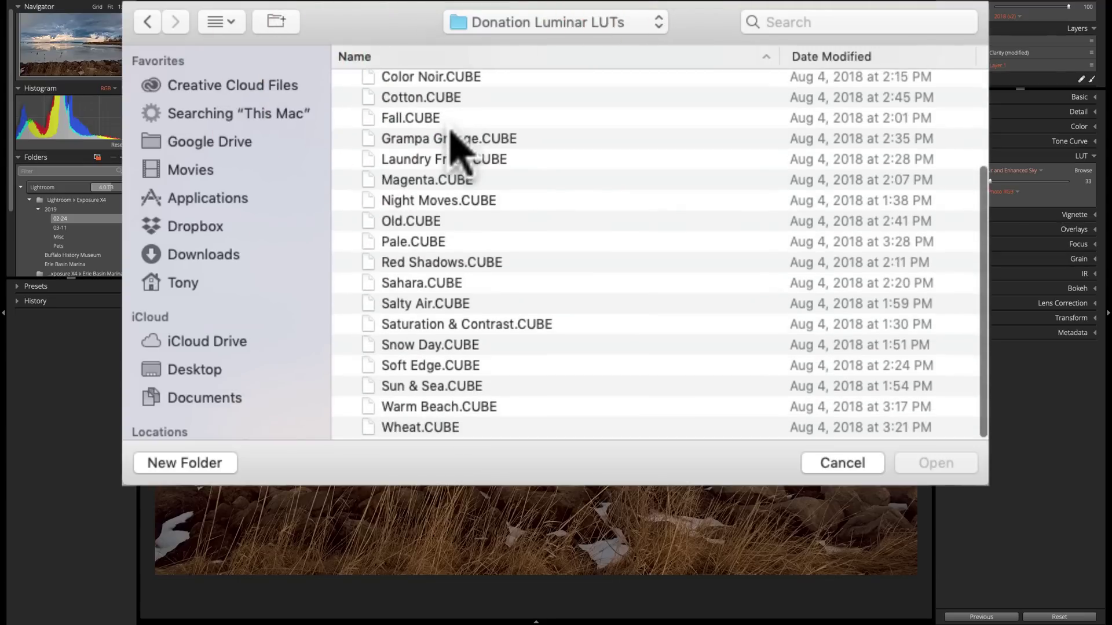
pyautogui.scroll(5, 462, 145)
pyautogui.click(416, 82)
pyautogui.scroll(-5, 423, 98)
pyautogui.scroll(5, 457, 154)
pyautogui.scroll(-5, 425, 157)
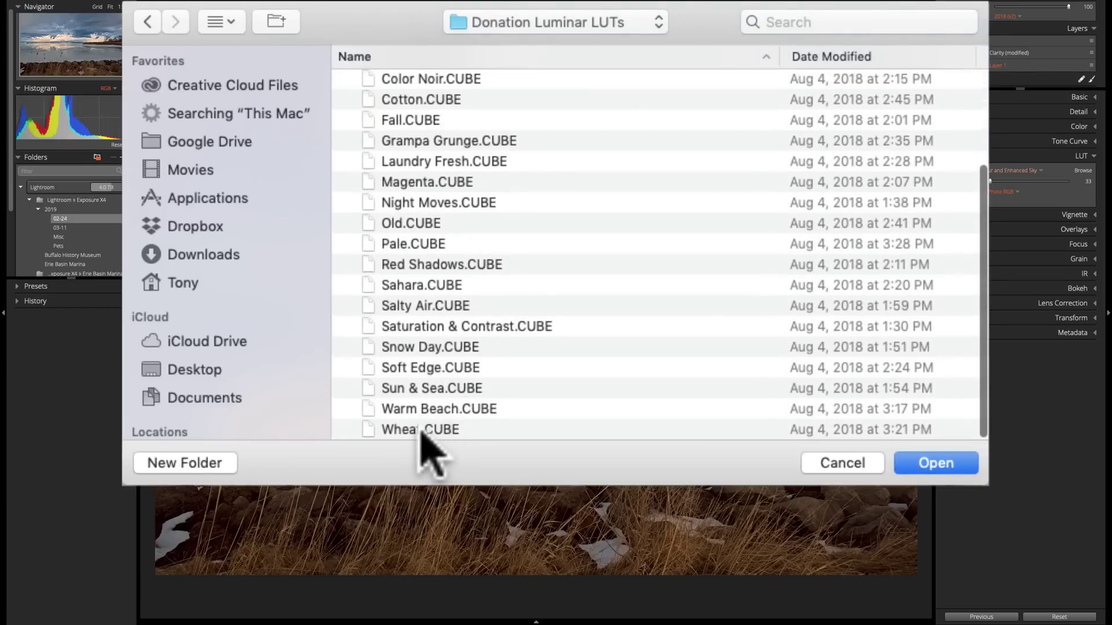
pyautogui.keyDown('shift'); pyautogui.click(423, 432); pyautogui.keyUp('shift')
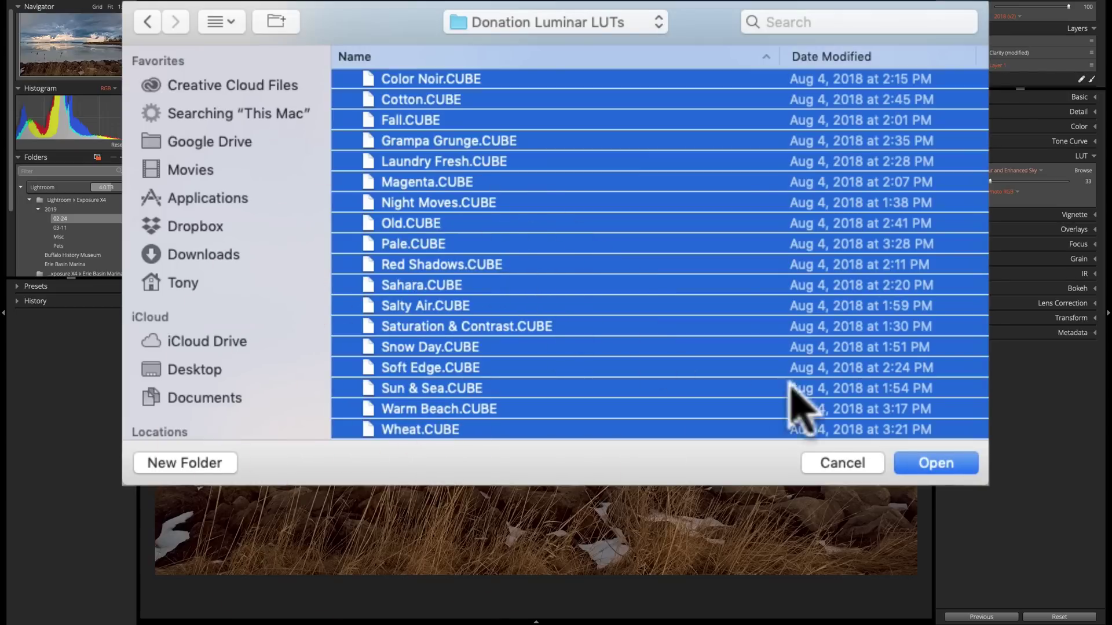
pyautogui.click(941, 463)
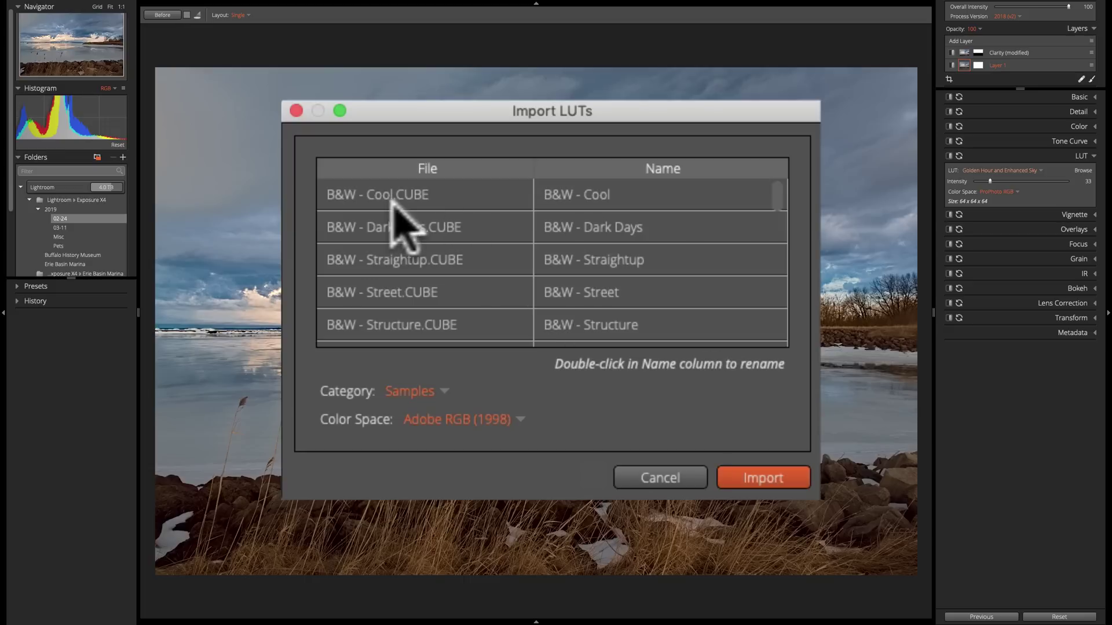
# Import the 25 LUTs into a new custom category named for the user, then dismiss the confirmation
pyautogui.click(444, 388)
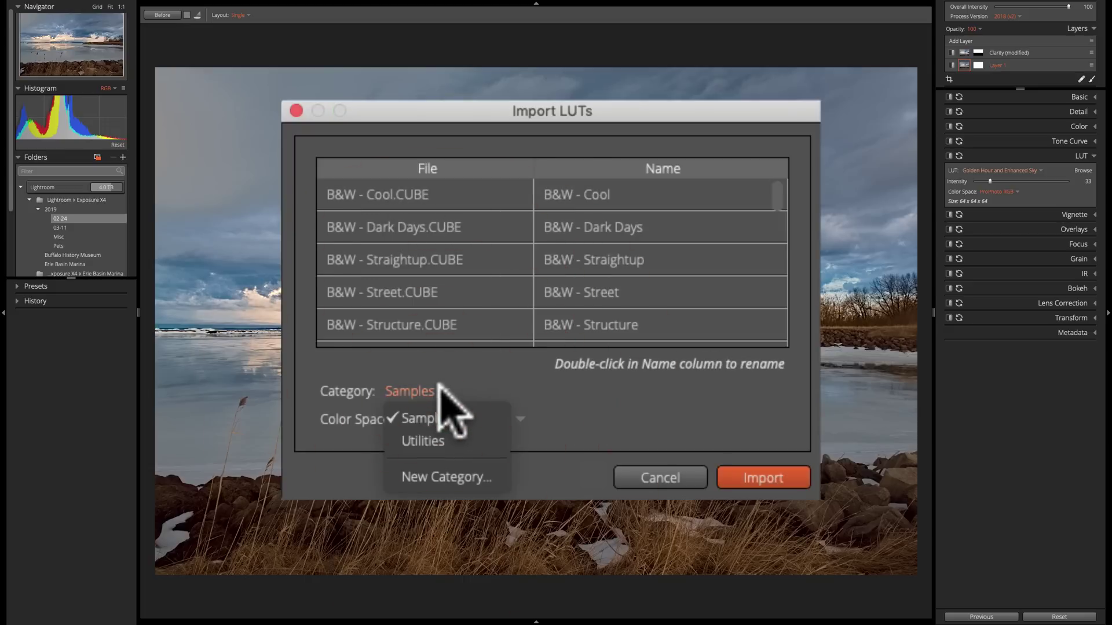
pyautogui.click(446, 478)
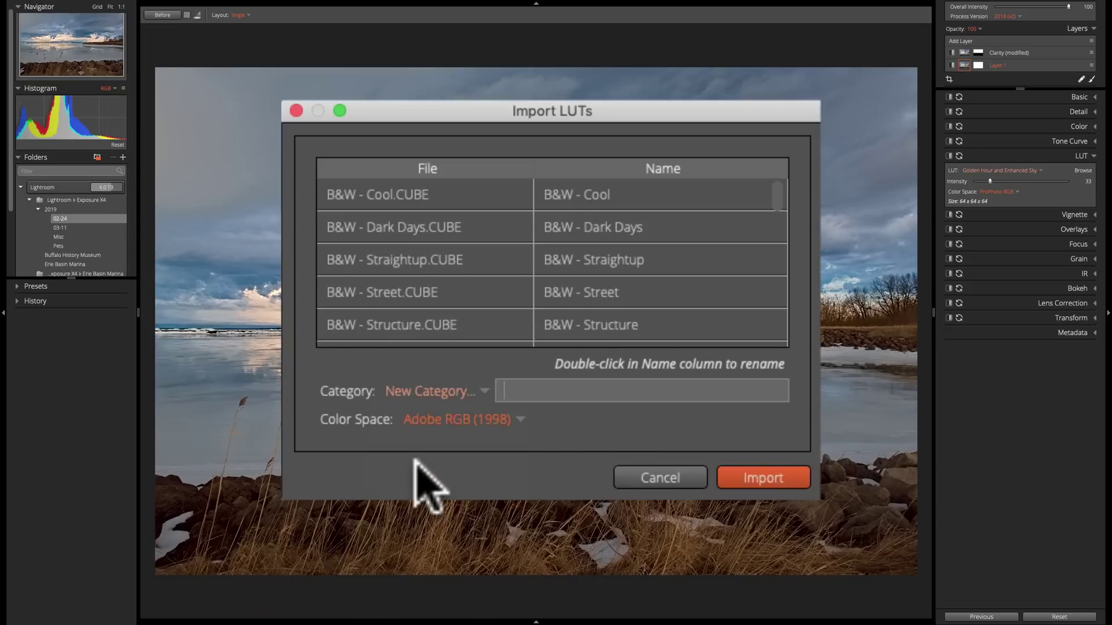
pyautogui.write("Anthony's LUTs")
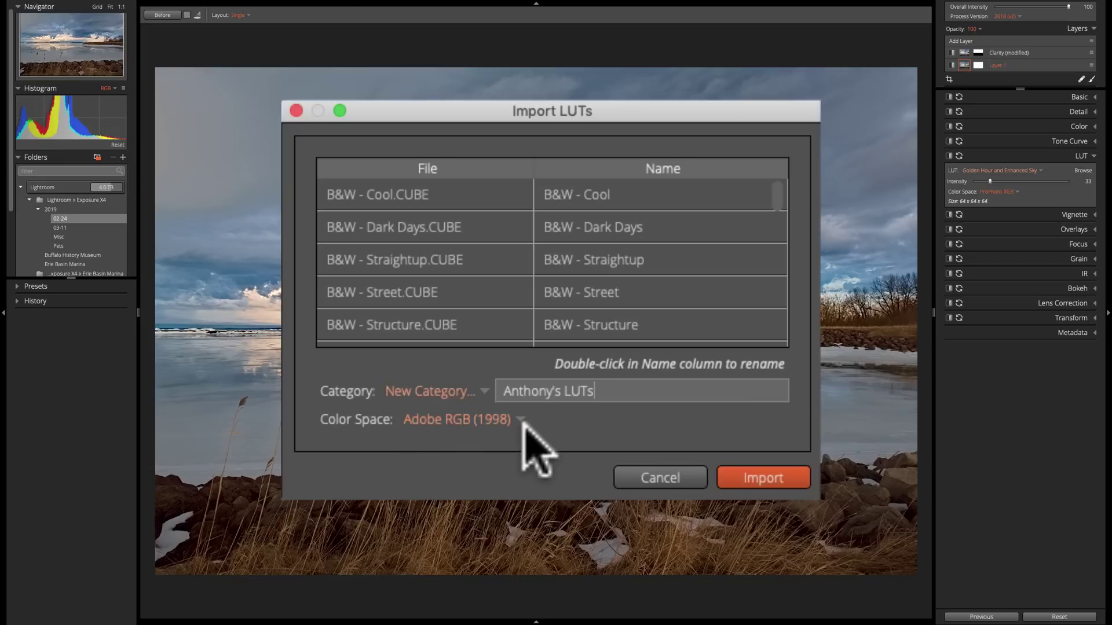
pyautogui.click(763, 481)
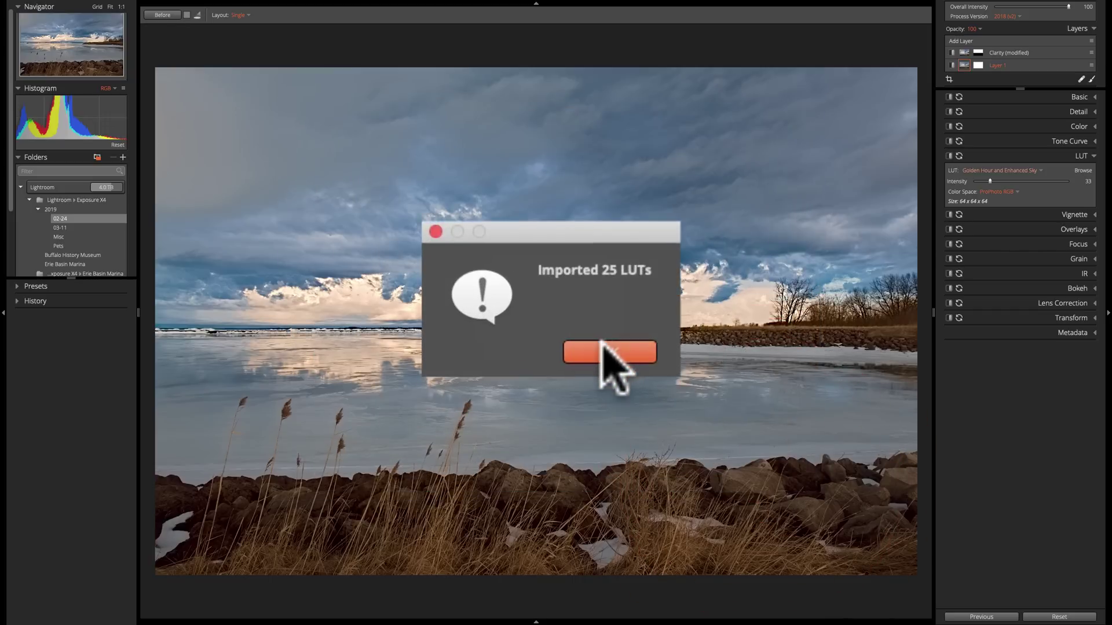
pyautogui.click(601, 344)
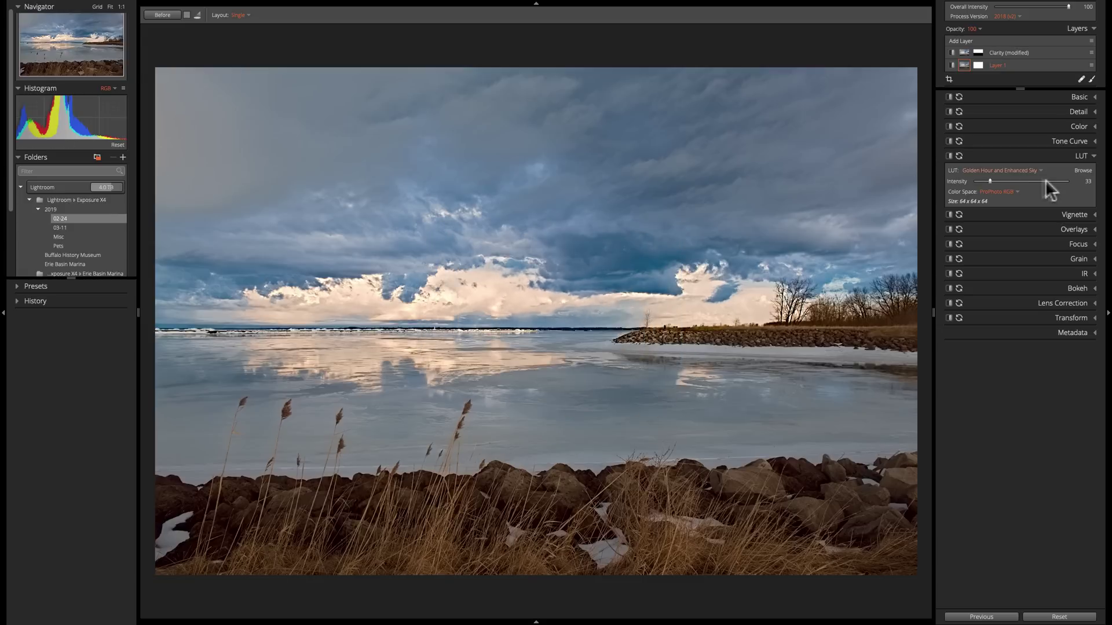
# Open the LUT browser and scroll its grid to locate the imported Cotton LUT
pyautogui.click(1080, 171)
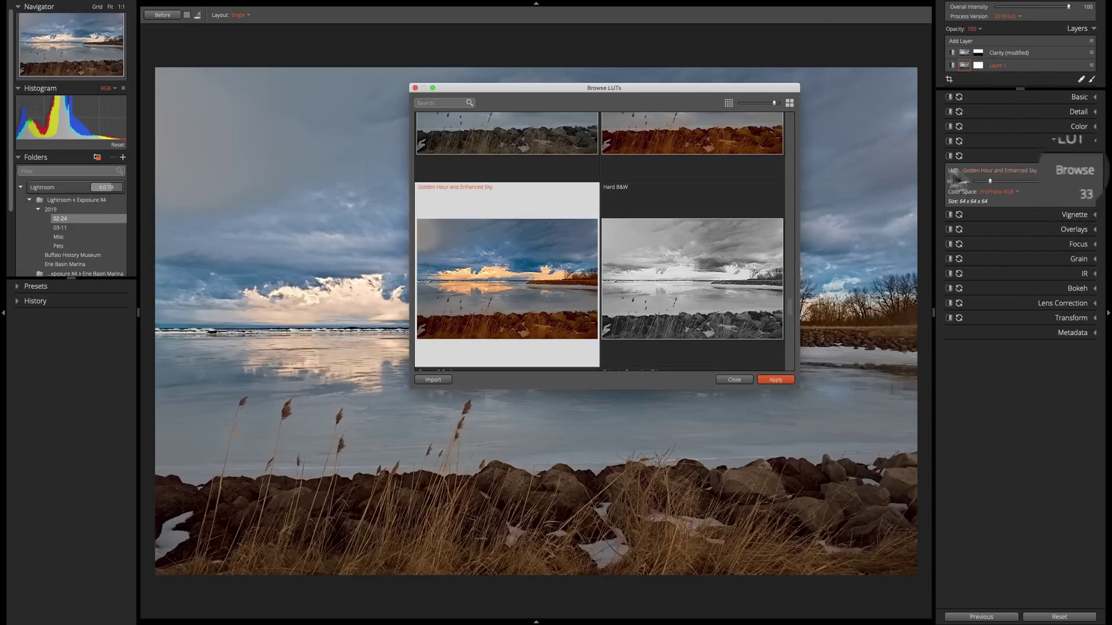
pyautogui.scroll(-3, 585, 267)
pyautogui.scroll(10, 586, 267)
pyautogui.scroll(10, 591, 267)
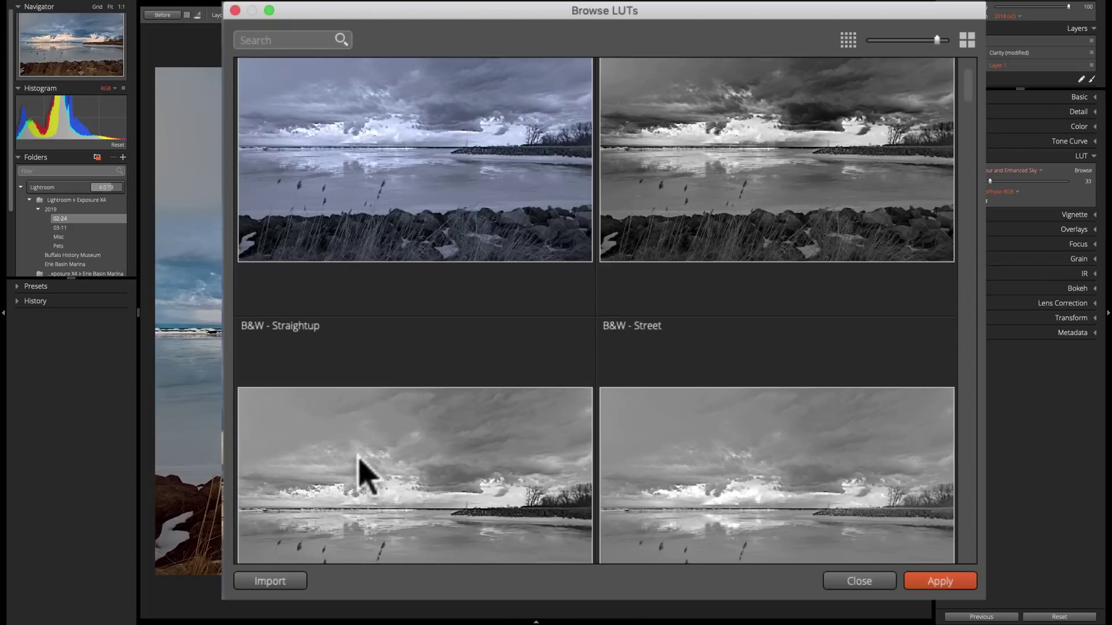
pyautogui.scroll(3, 541, 234)
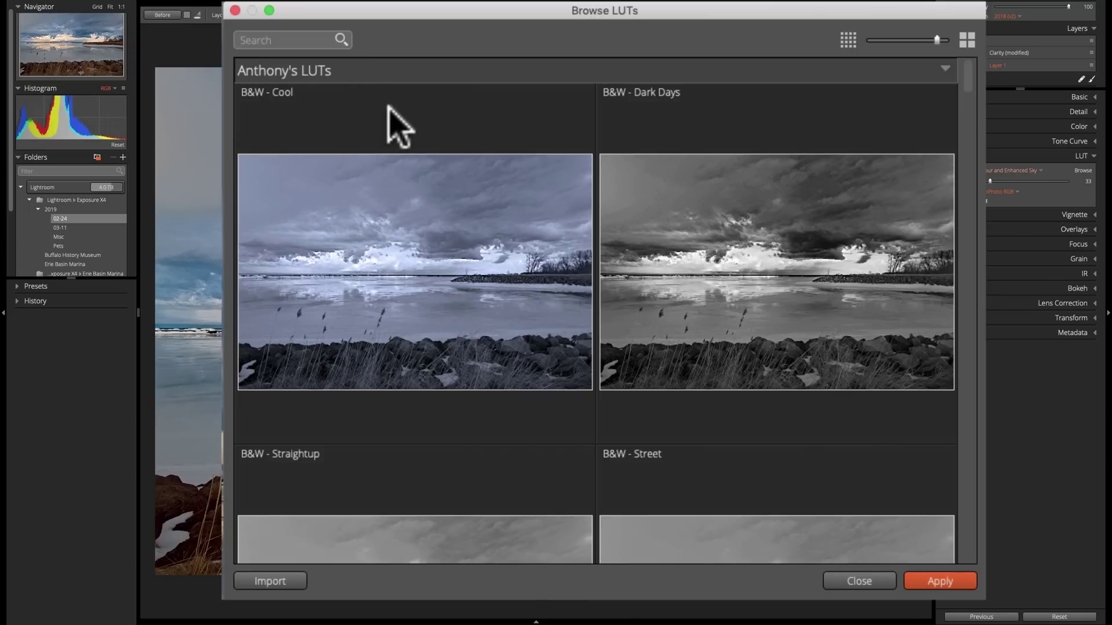
pyautogui.scroll(-5, 649, 299)
pyautogui.scroll(-2, 666, 352)
pyautogui.scroll(5, 666, 352)
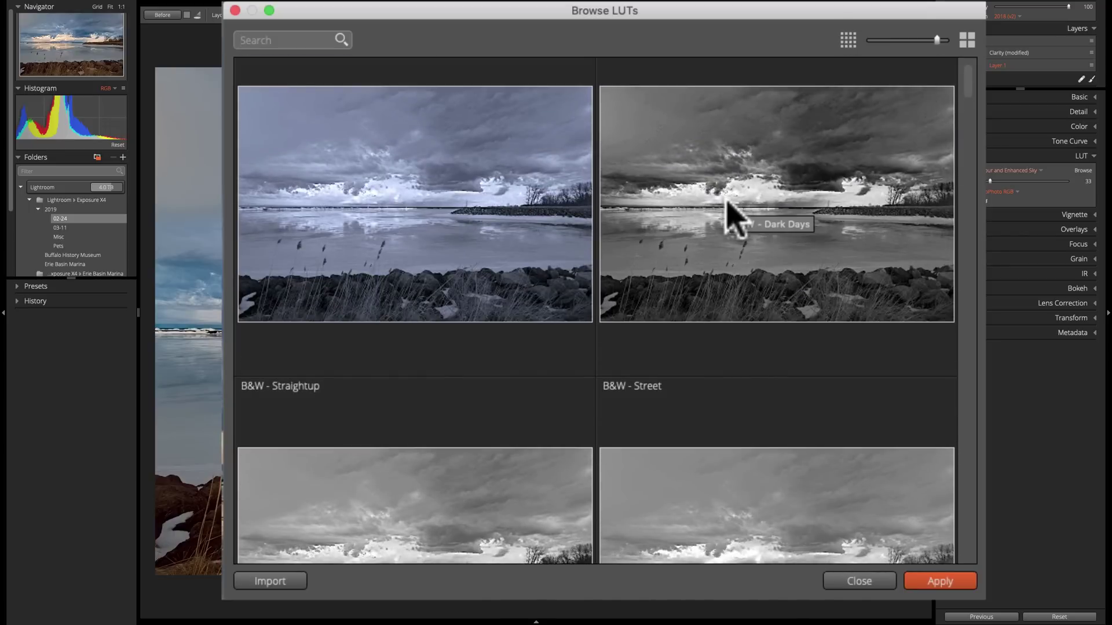
pyautogui.scroll(-3, 726, 211)
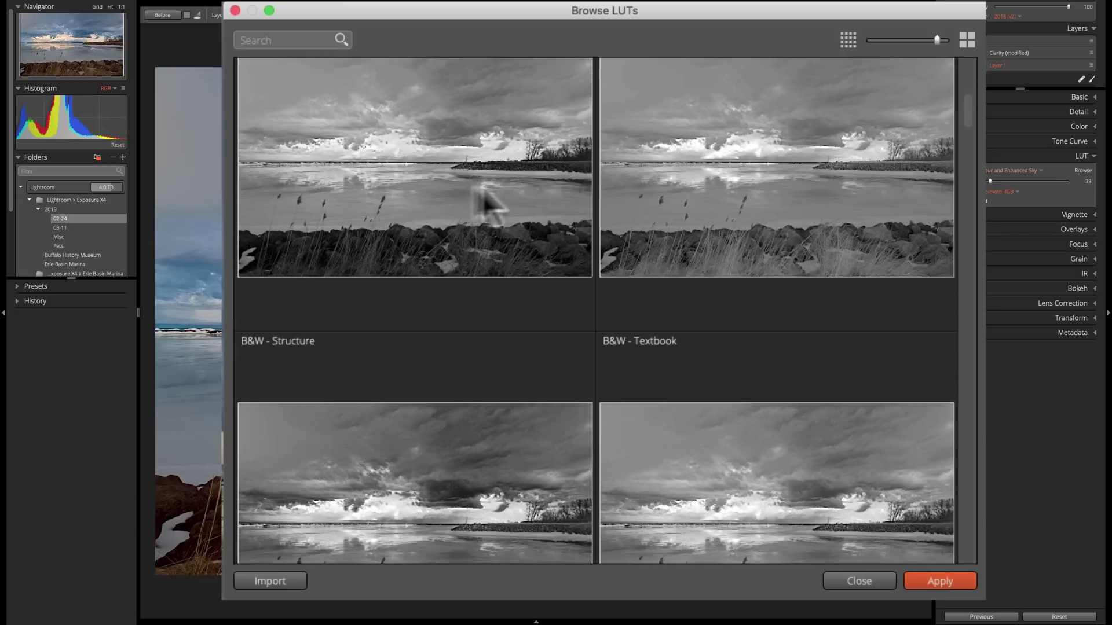
pyautogui.scroll(-3, 689, 220)
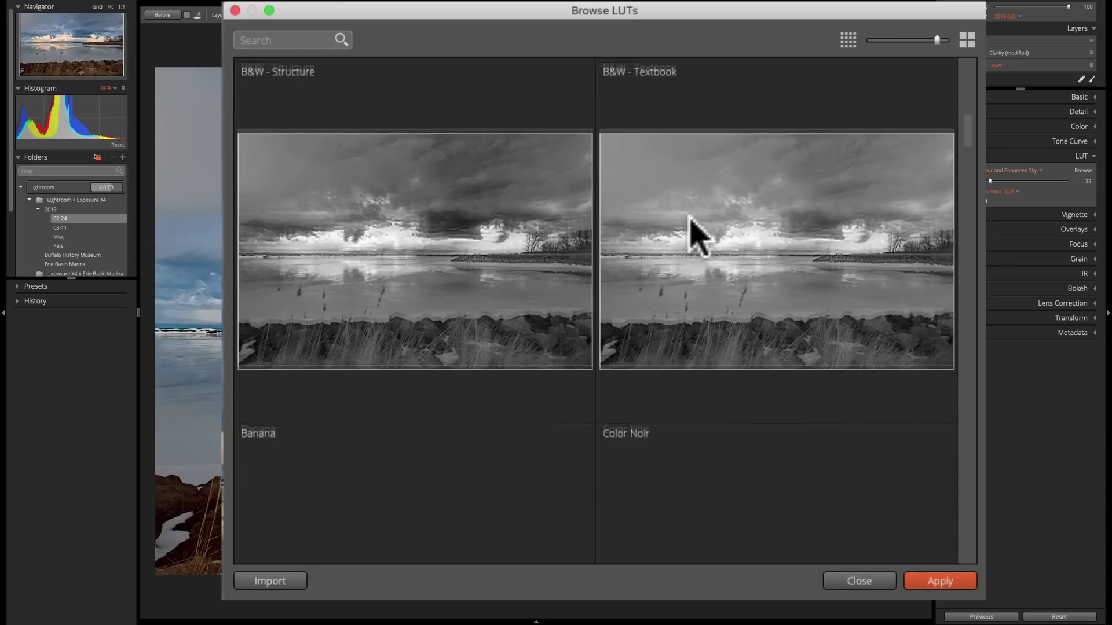
pyautogui.scroll(-3, 680, 238)
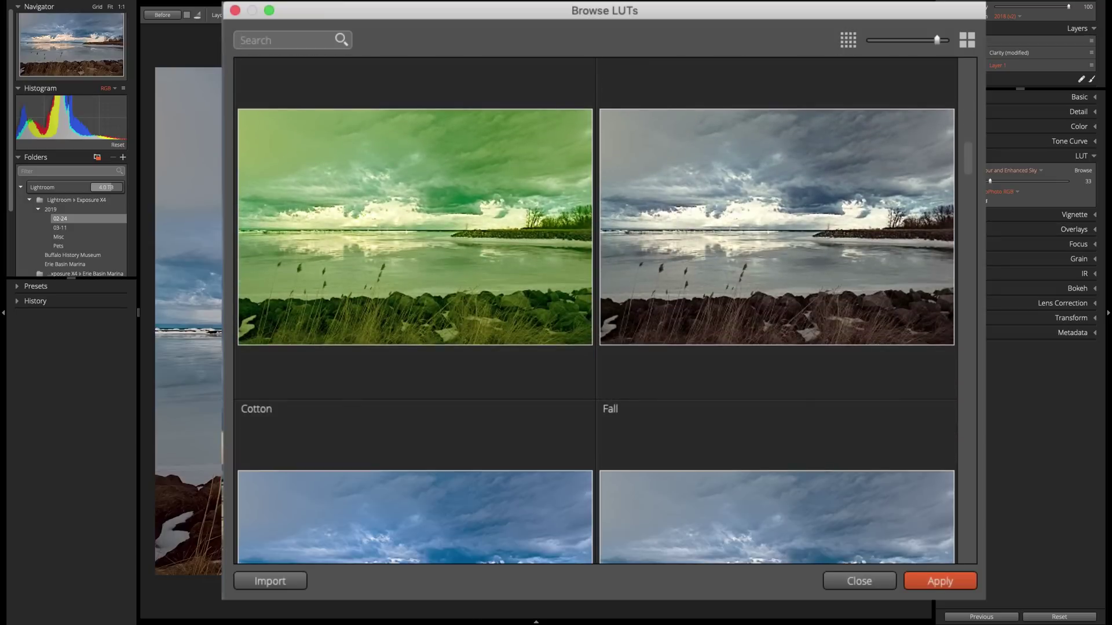
pyautogui.scroll(-3, 530, 263)
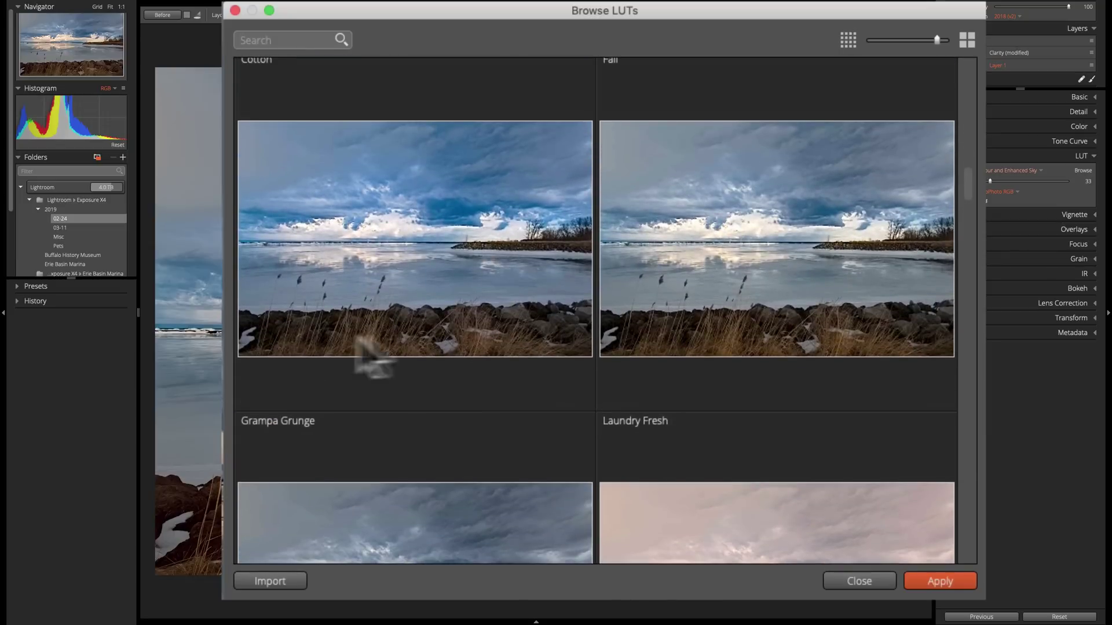
pyautogui.scroll(1, 355, 302)
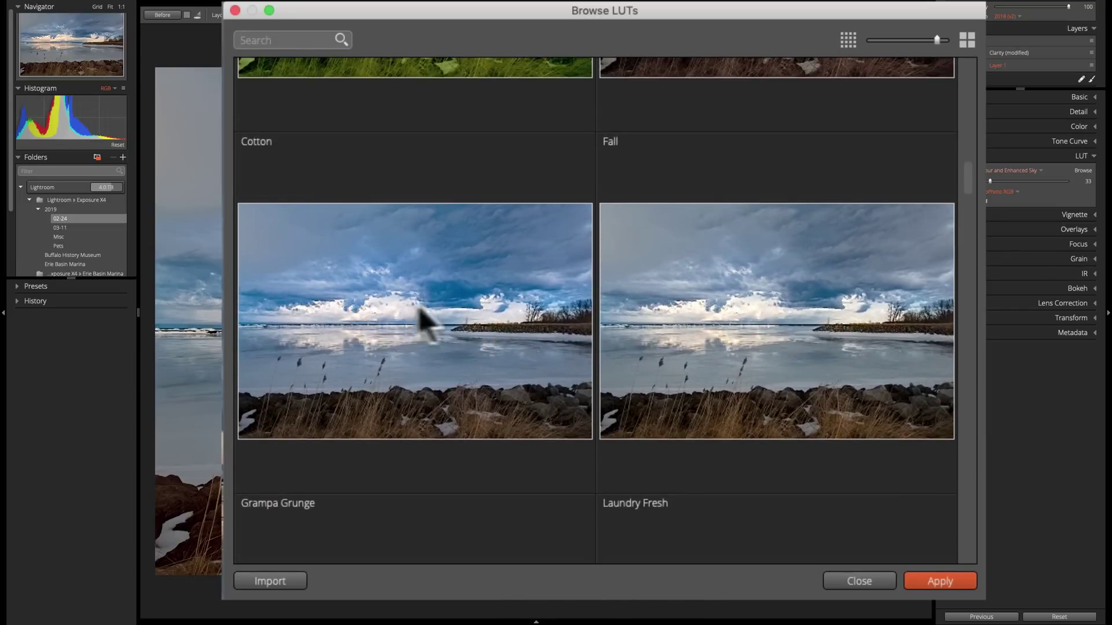
pyautogui.scroll(-1, 616, 301)
pyautogui.scroll(-3, 720, 266)
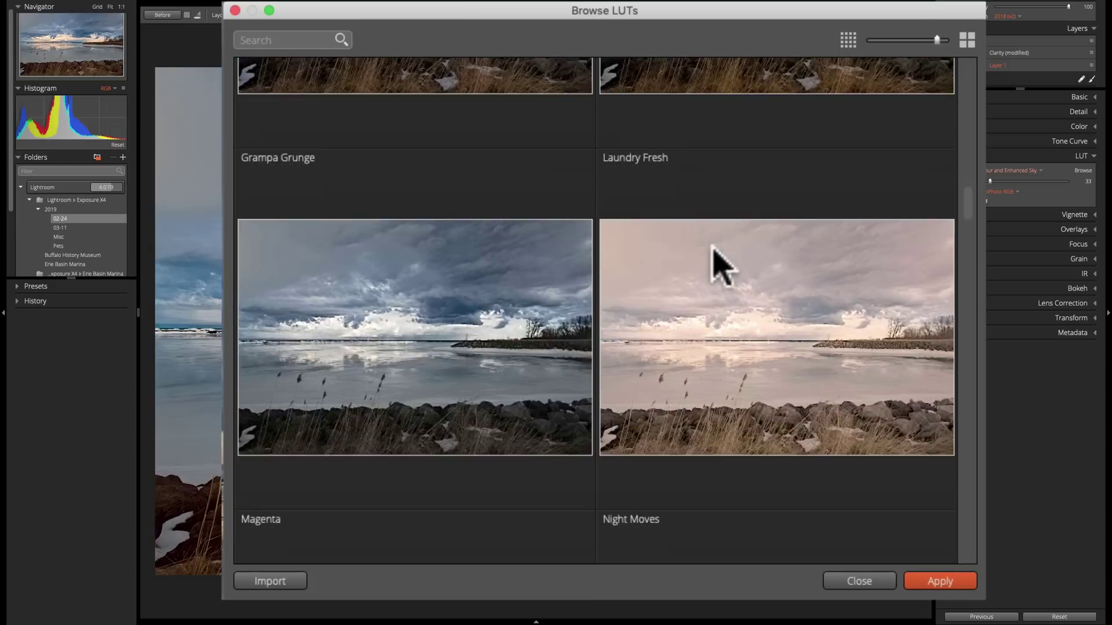
pyautogui.scroll(-1, 358, 342)
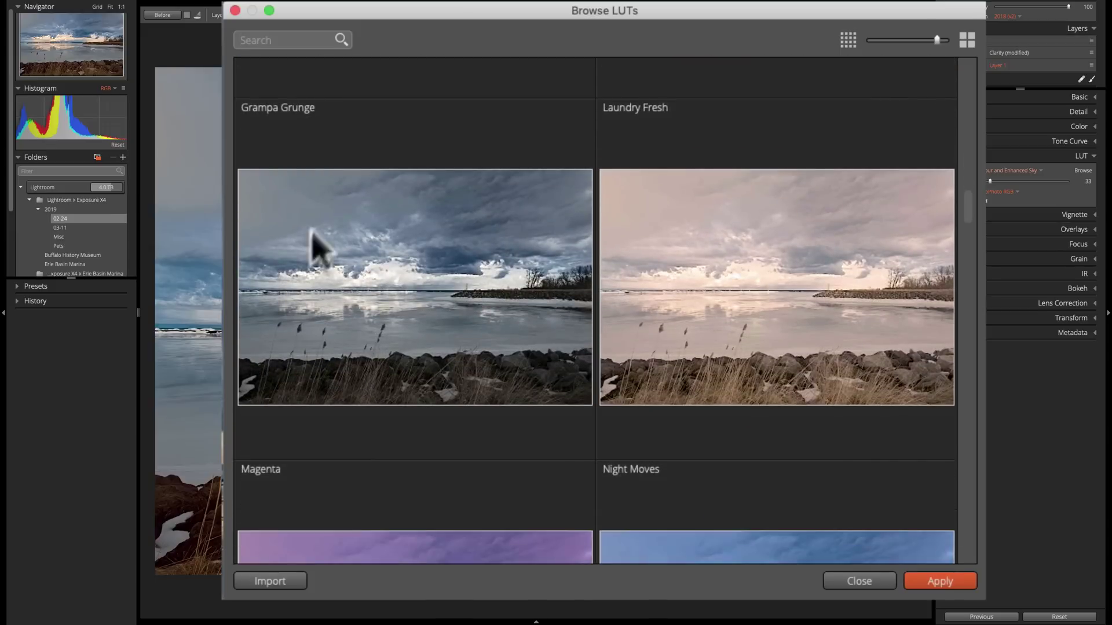
pyautogui.scroll(-5, 628, 298)
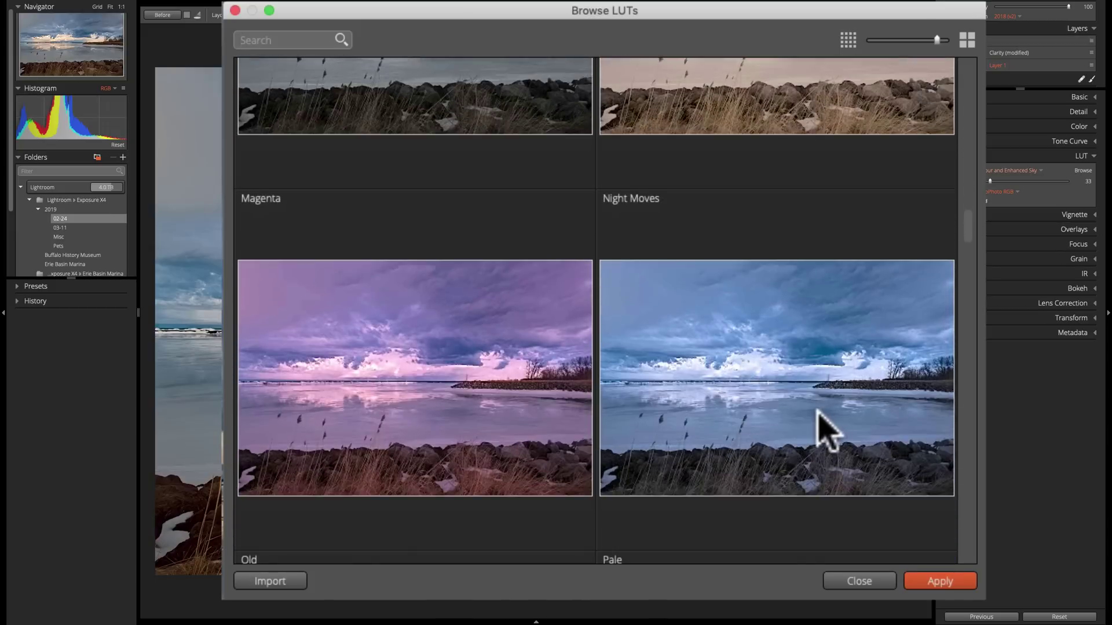
pyautogui.scroll(-6, 819, 427)
pyautogui.scroll(-5, 741, 423)
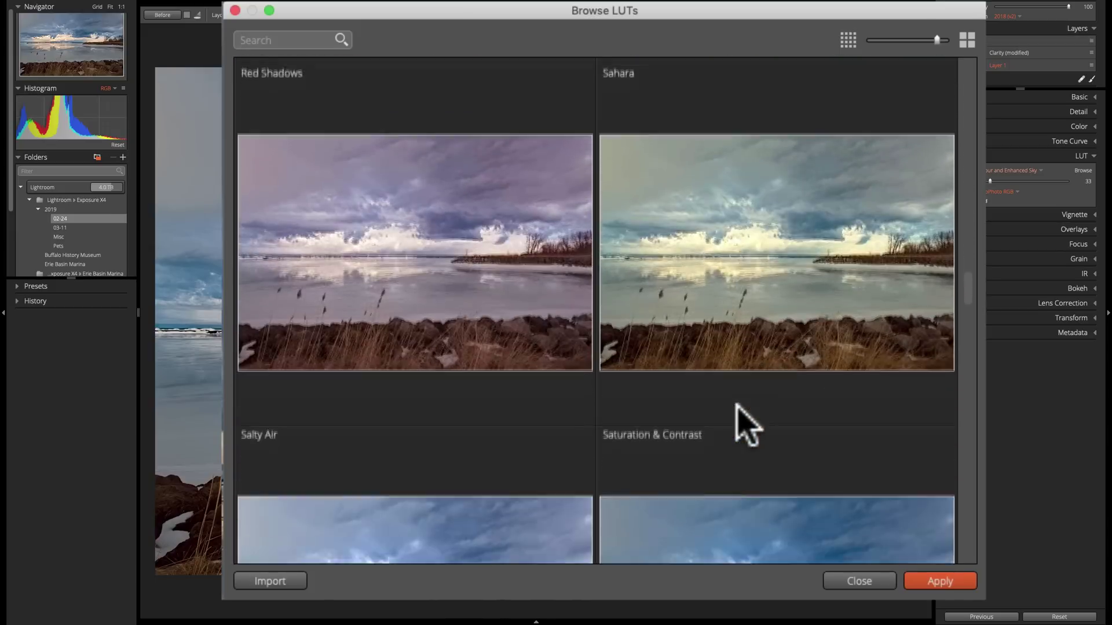
pyautogui.scroll(-6, 681, 385)
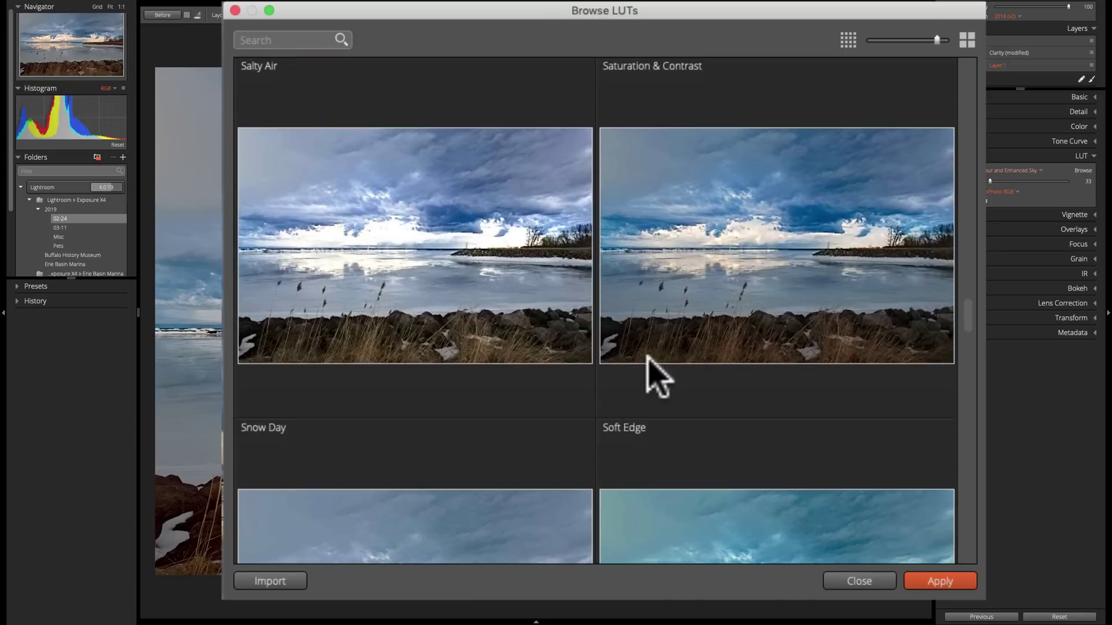
pyautogui.scroll(-8, 647, 357)
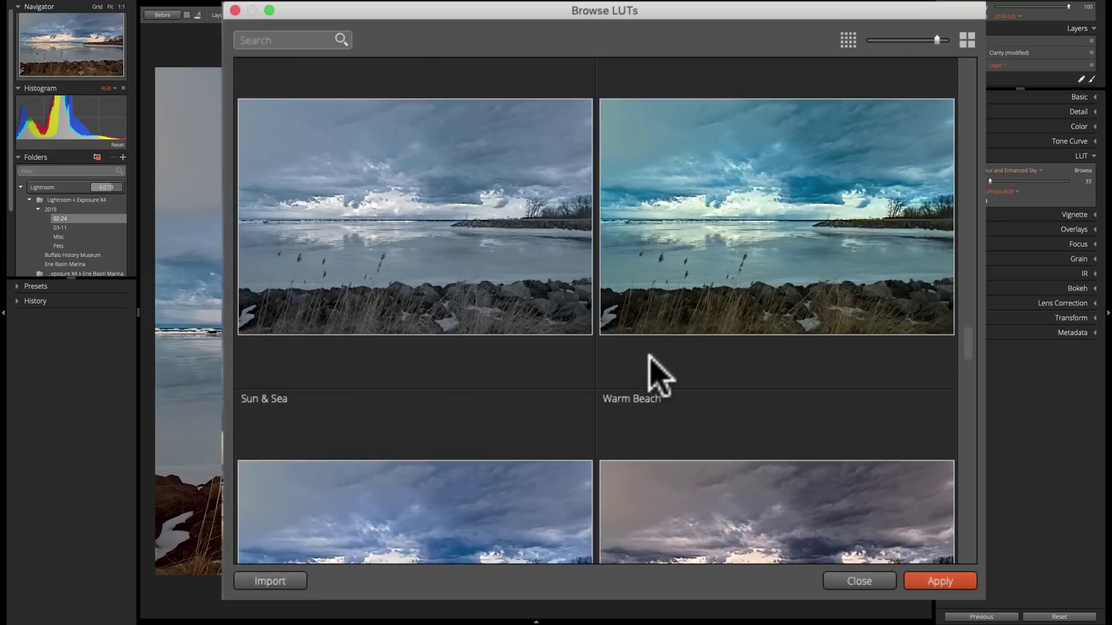
pyautogui.scroll(-1, 660, 376)
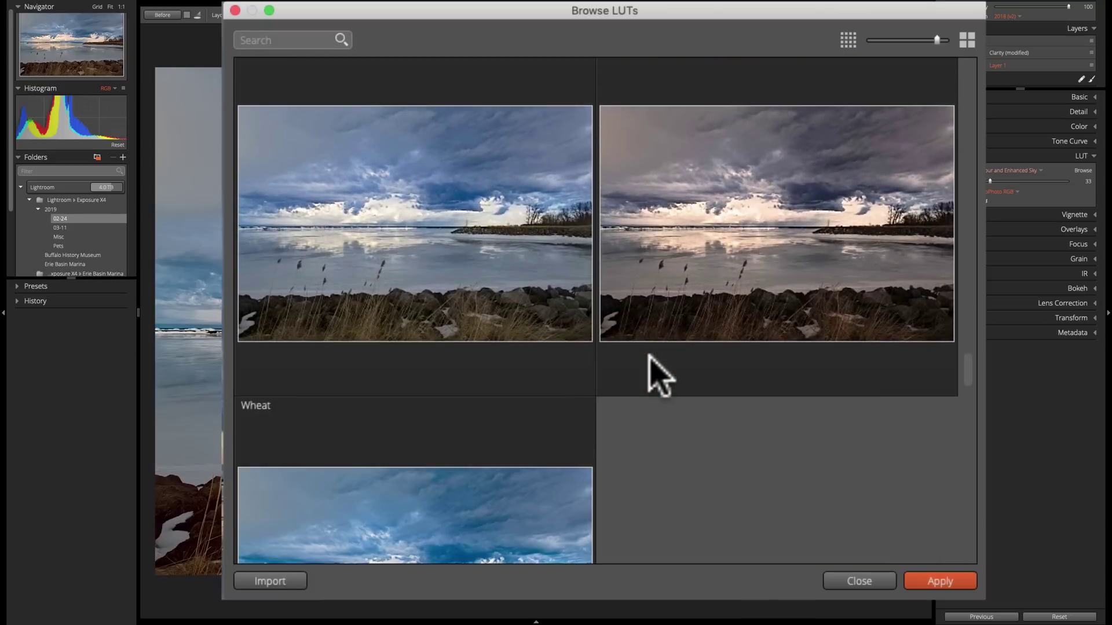
pyautogui.scroll(15, 660, 377)
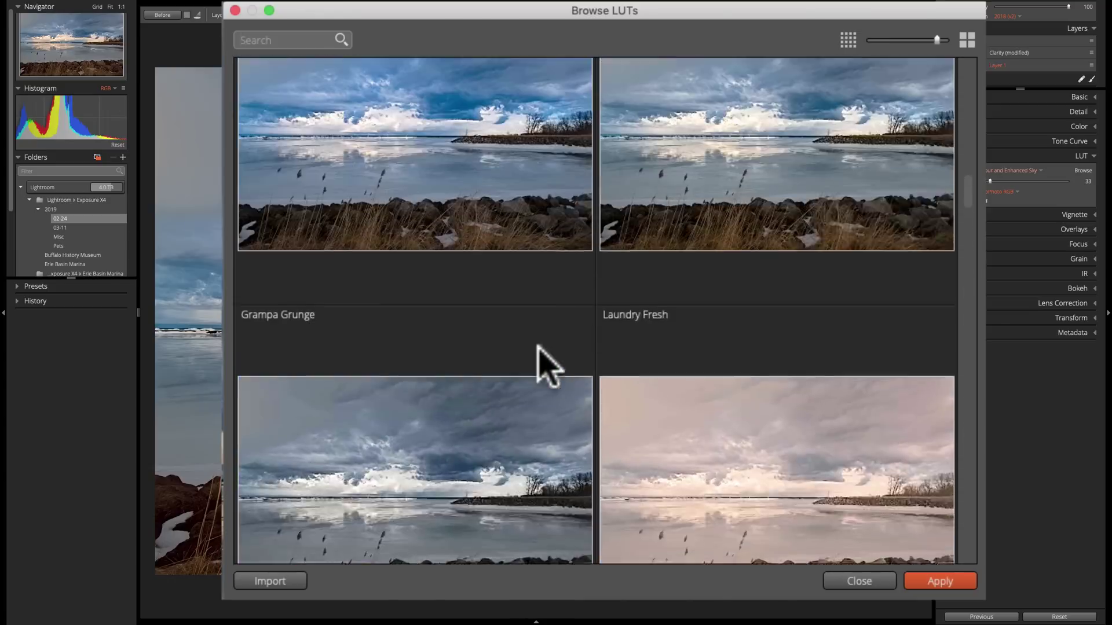
pyautogui.scroll(10, 539, 348)
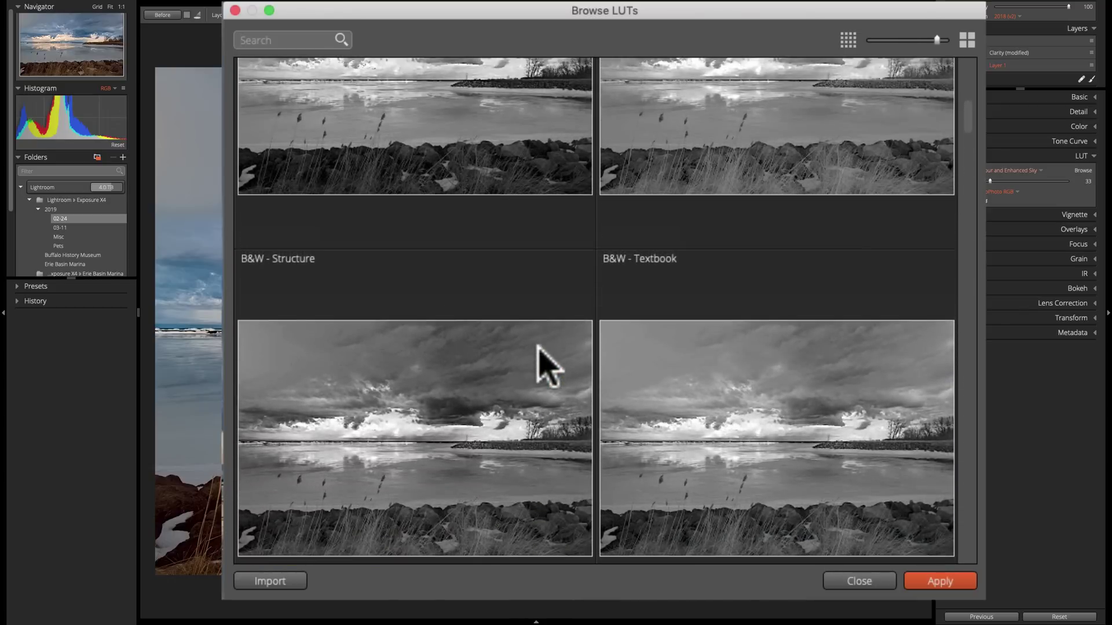
pyautogui.scroll(6, 515, 368)
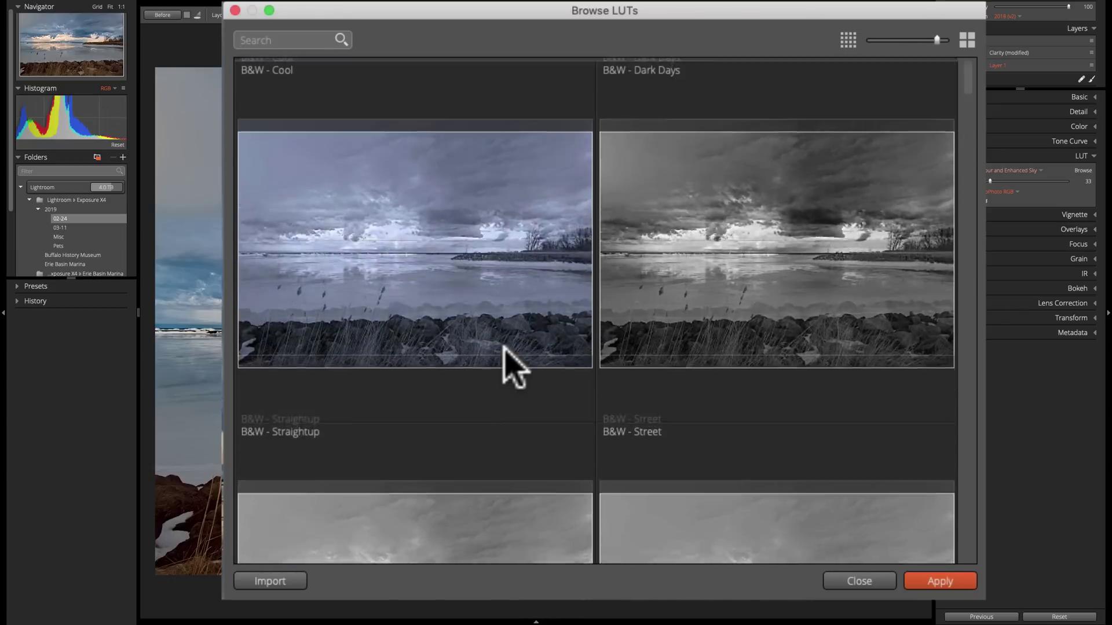
pyautogui.scroll(-12, 487, 370)
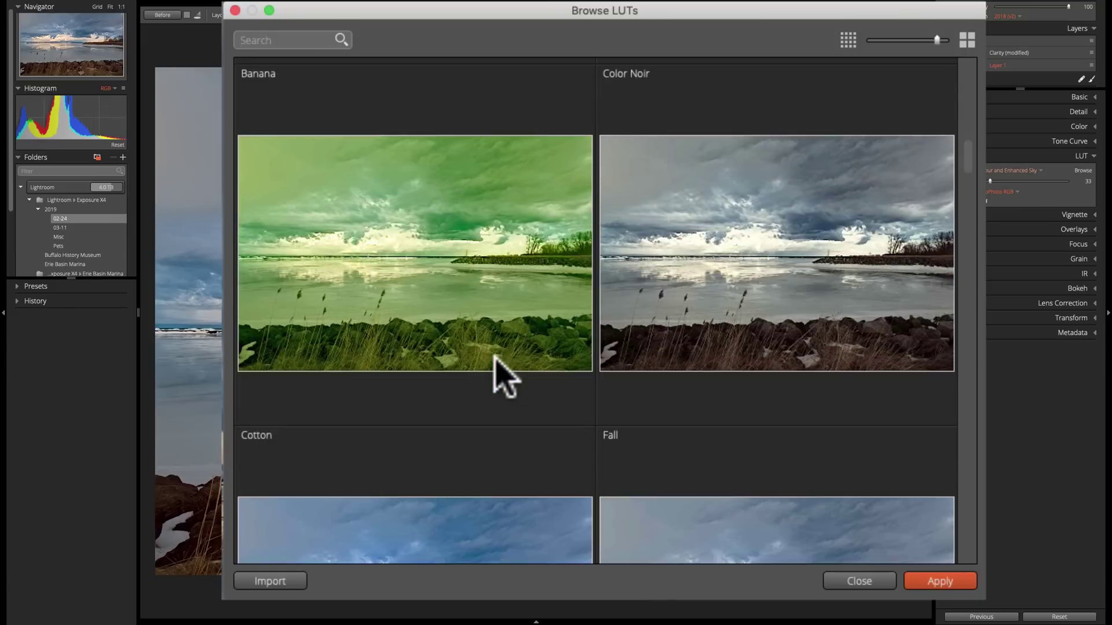
pyautogui.scroll(-3, 504, 376)
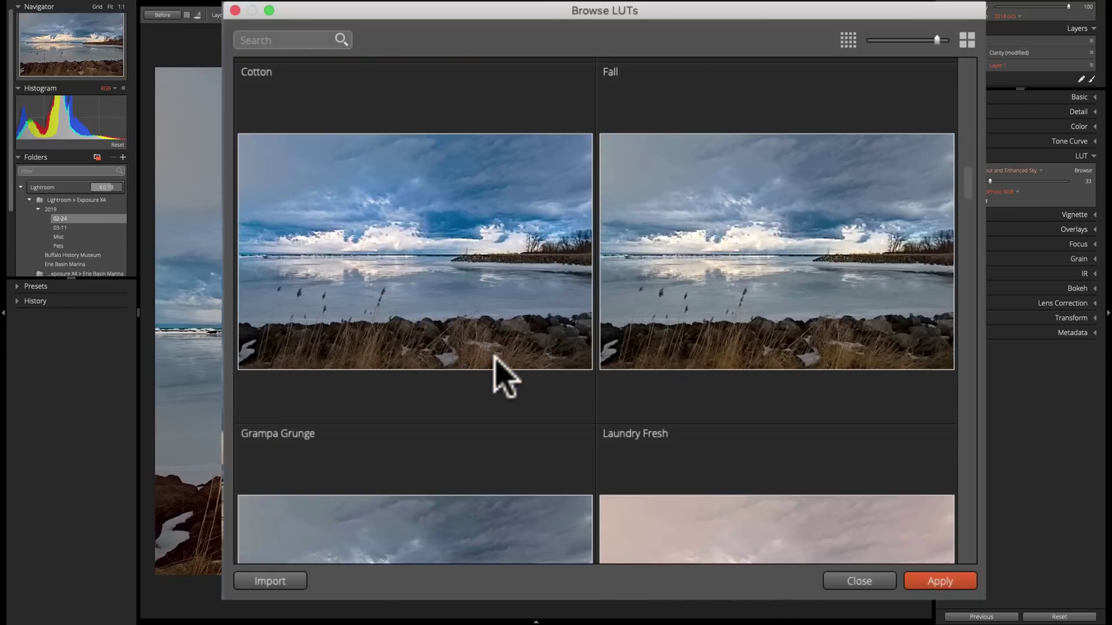
pyautogui.scroll(-3, 496, 372)
pyautogui.scroll(2, 496, 372)
pyautogui.scroll(1, 426, 174)
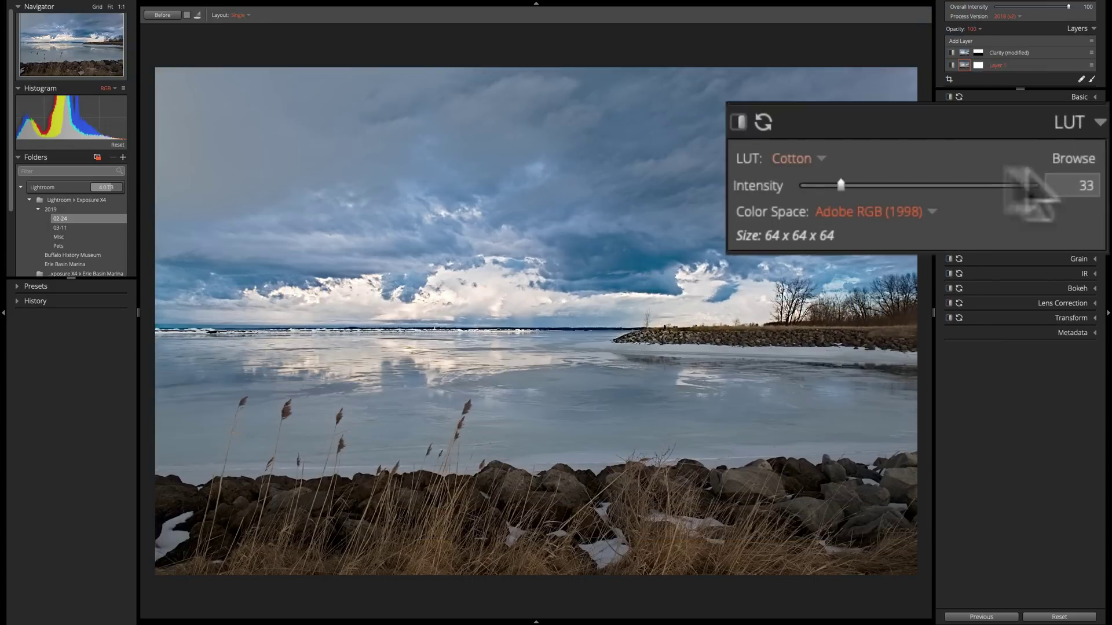
# Set the Cotton LUT's Intensity slider to 77 for a stronger cool tone
pyautogui.moveTo(838, 182); pyautogui.dragTo(892, 181)
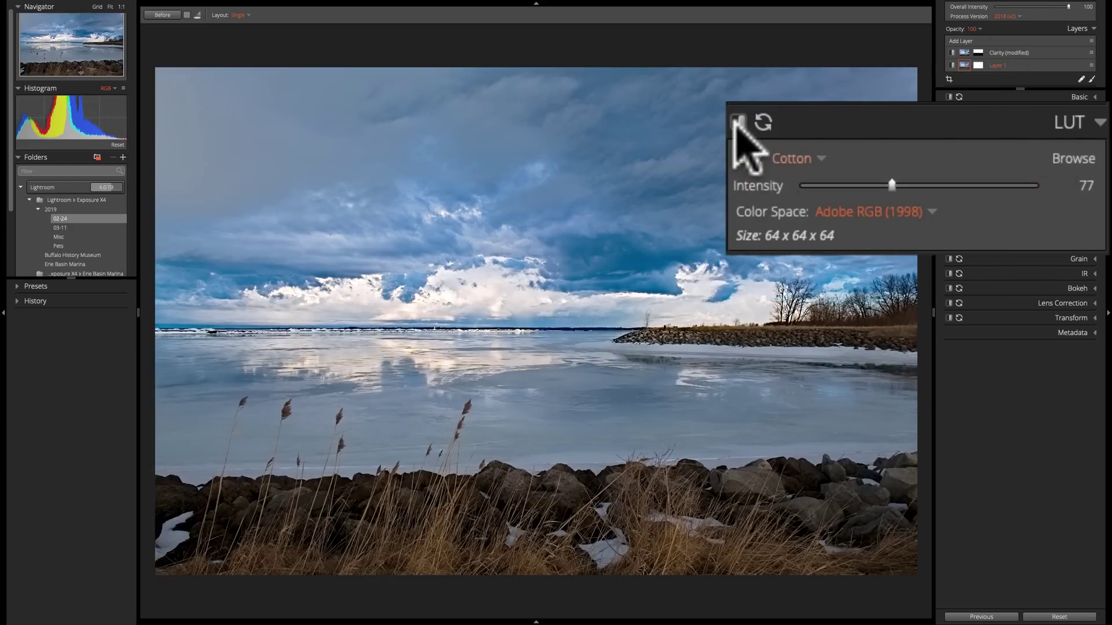
pyautogui.click(738, 121)
pyautogui.click(739, 121)
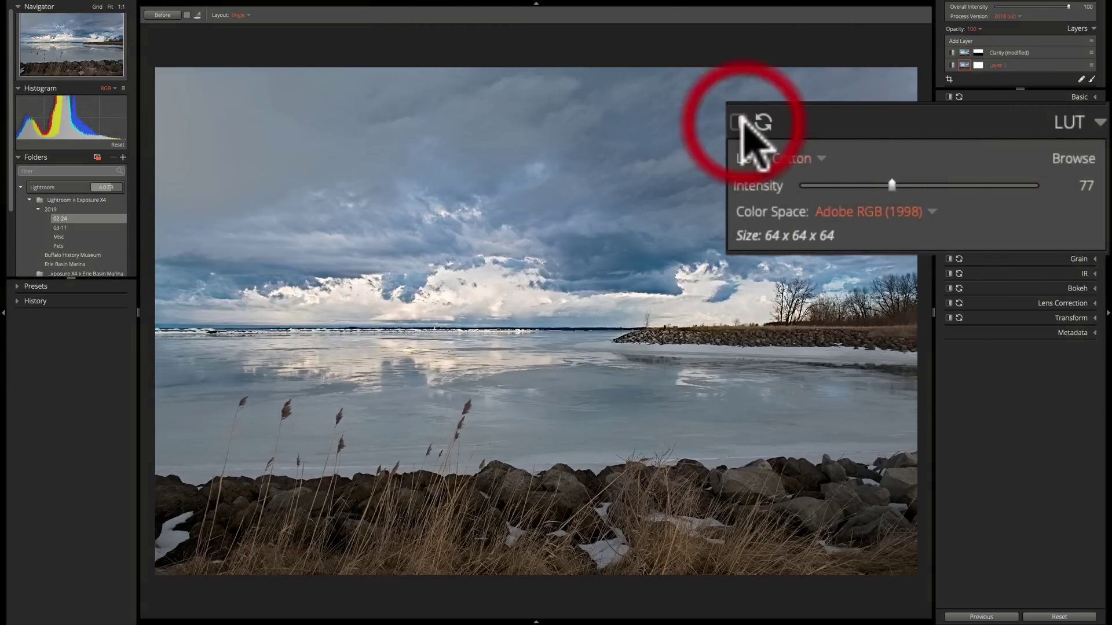